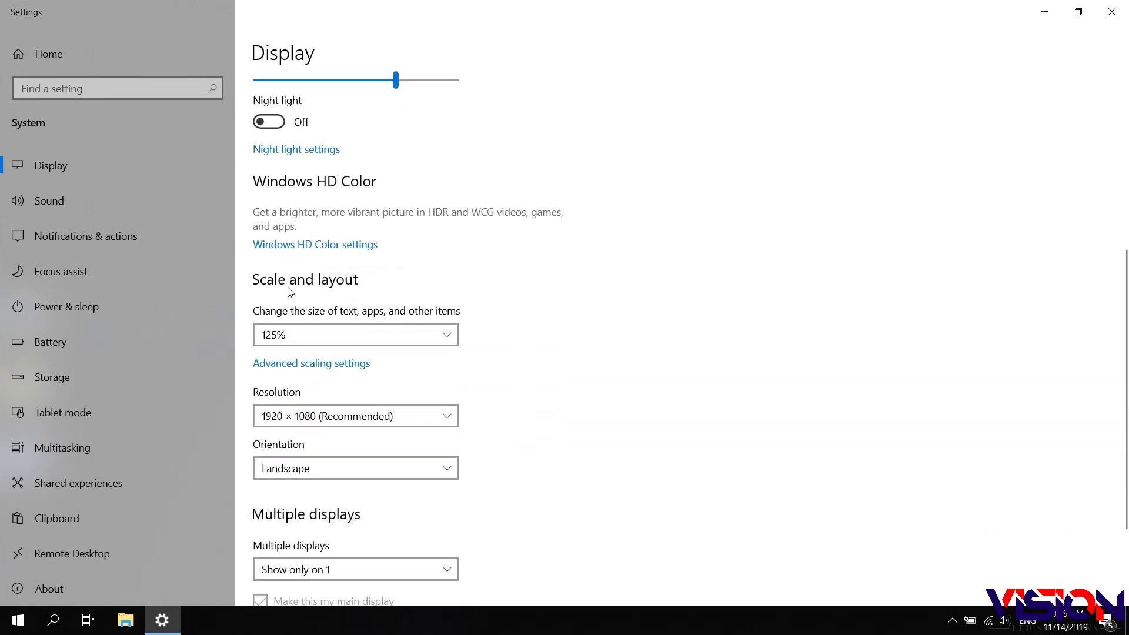
- Set display scaling to 100% and keep the resolution at 1920 × 1080
left_click(450, 334)
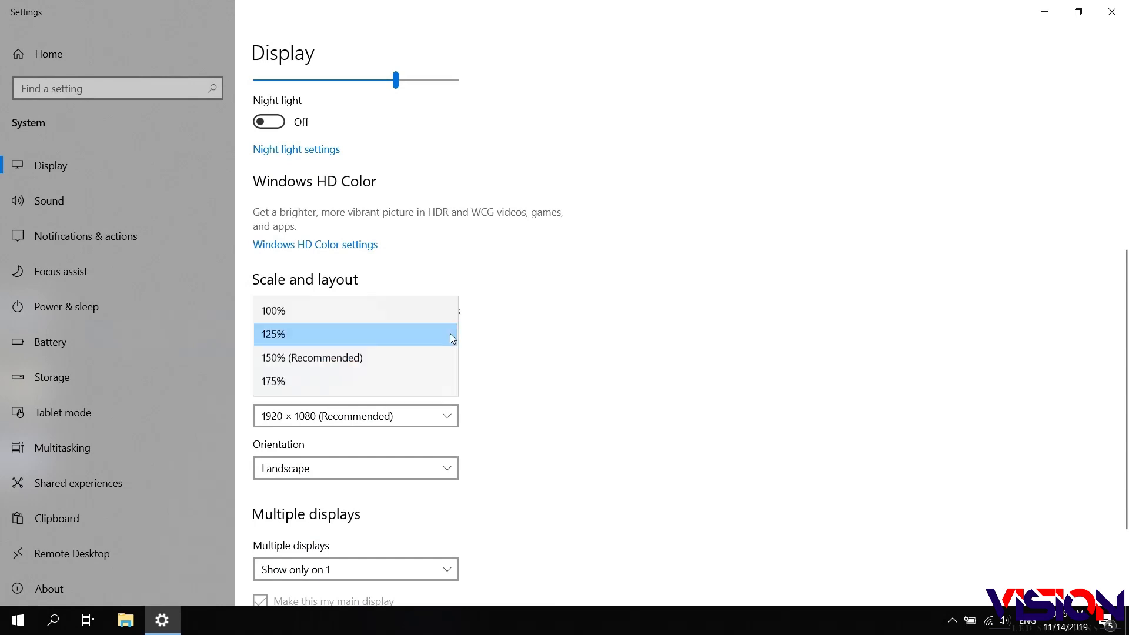
left_click(306, 311)
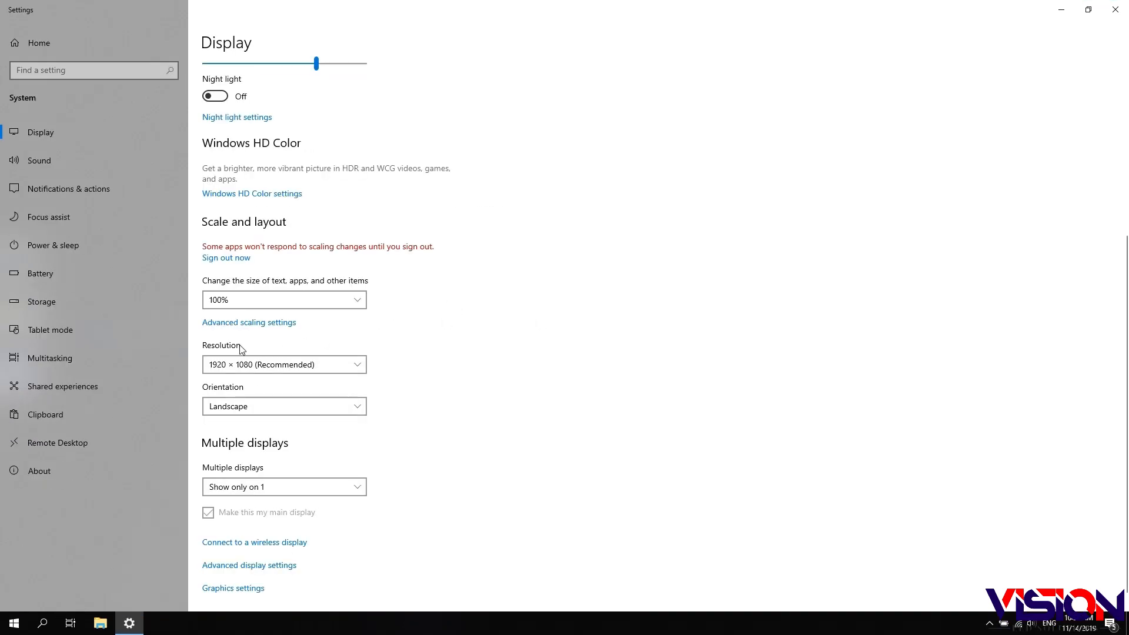
left_click(359, 366)
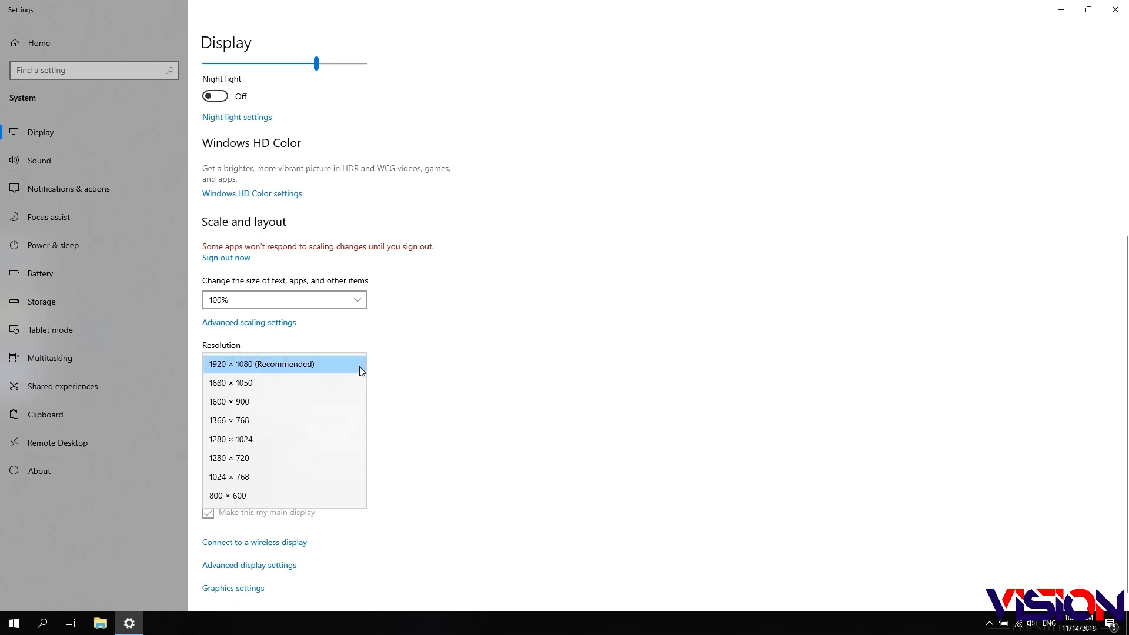
left_click(313, 363)
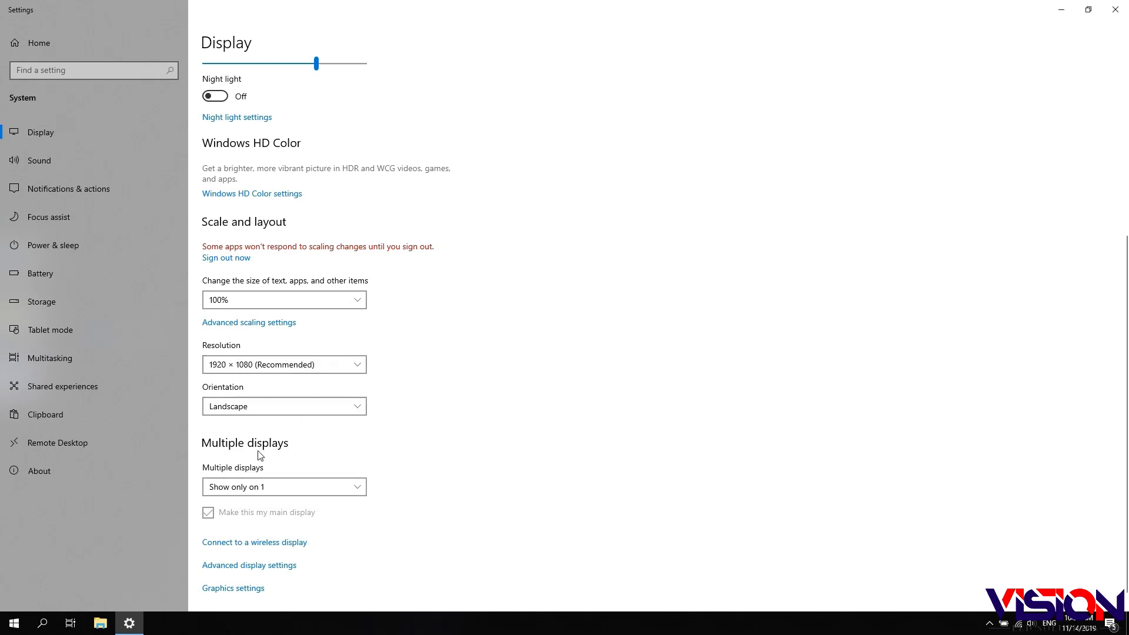
- Switch multiple displays to Duplicate, keep the changes, and close Settings
left_click(360, 489)
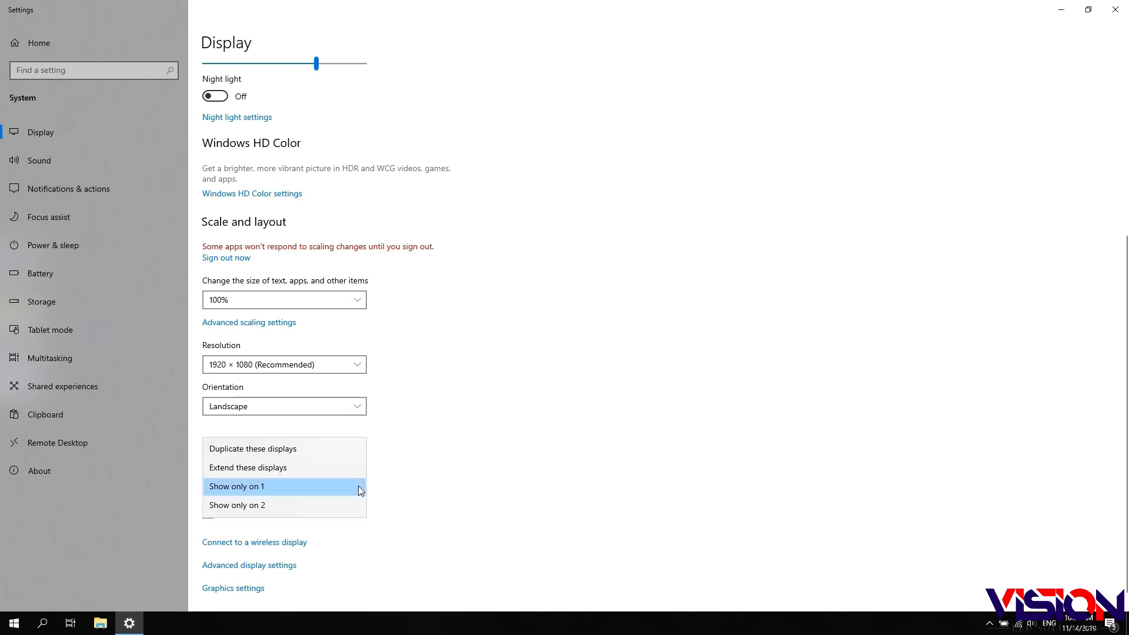
left_click(266, 450)
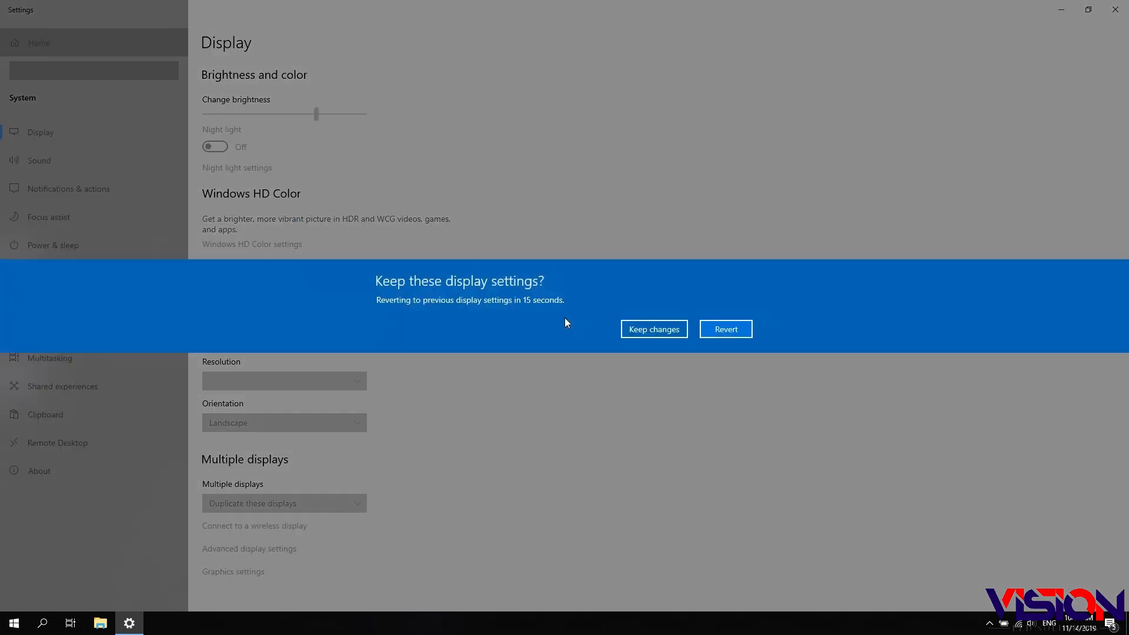
left_click(671, 334)
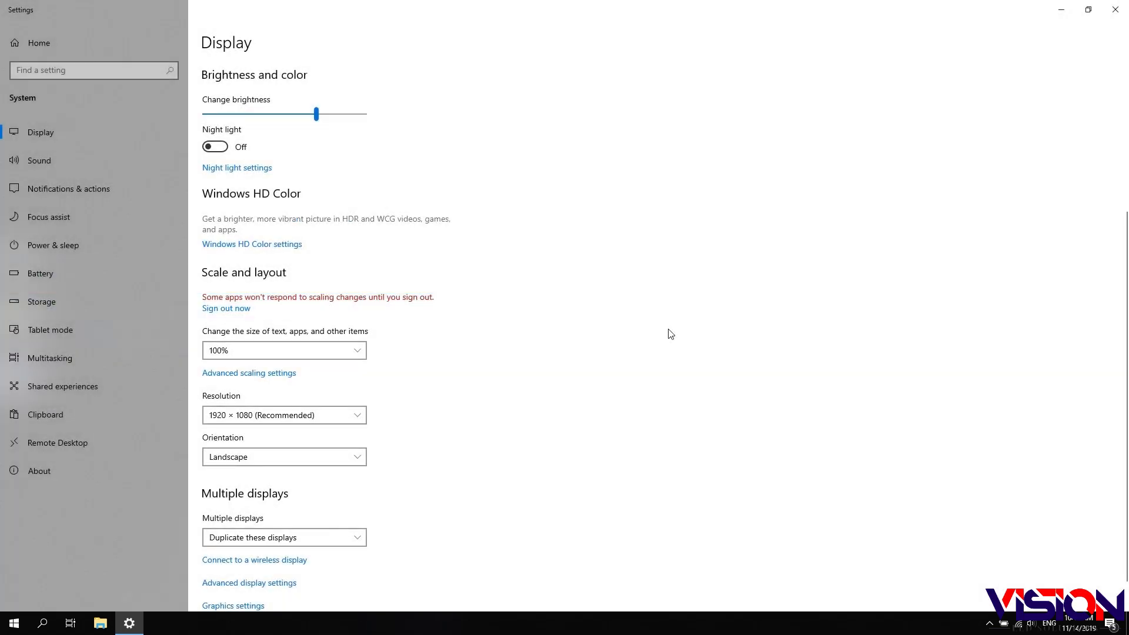
left_click(1116, 13)
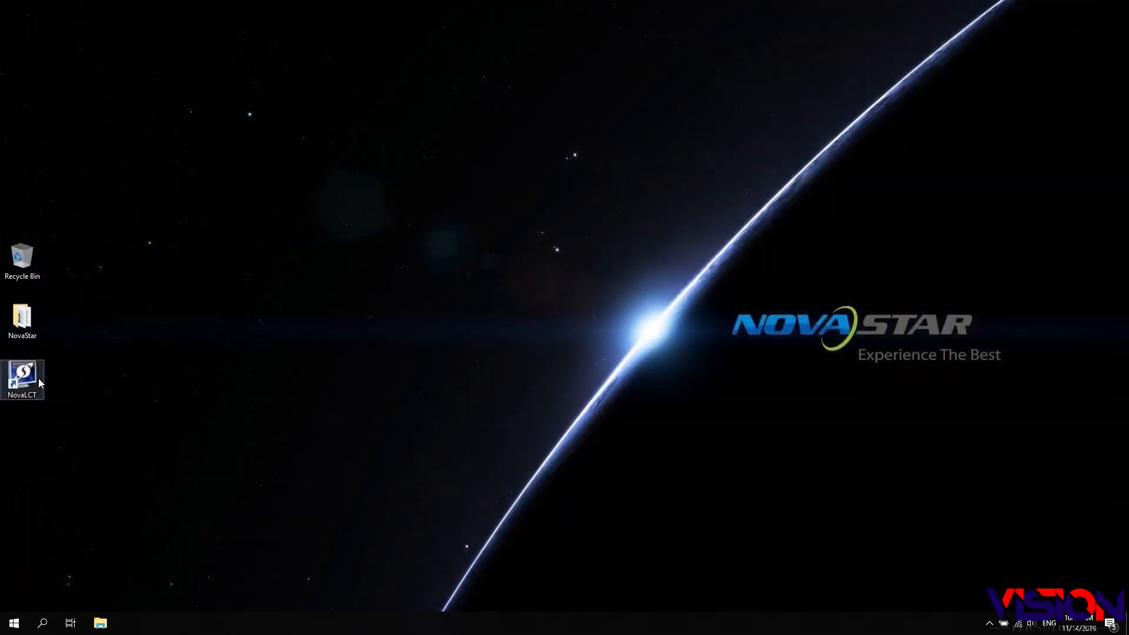
- Launch NovaLCT and log in as the advanced synchronous system user with the account password
left_click(32, 377)
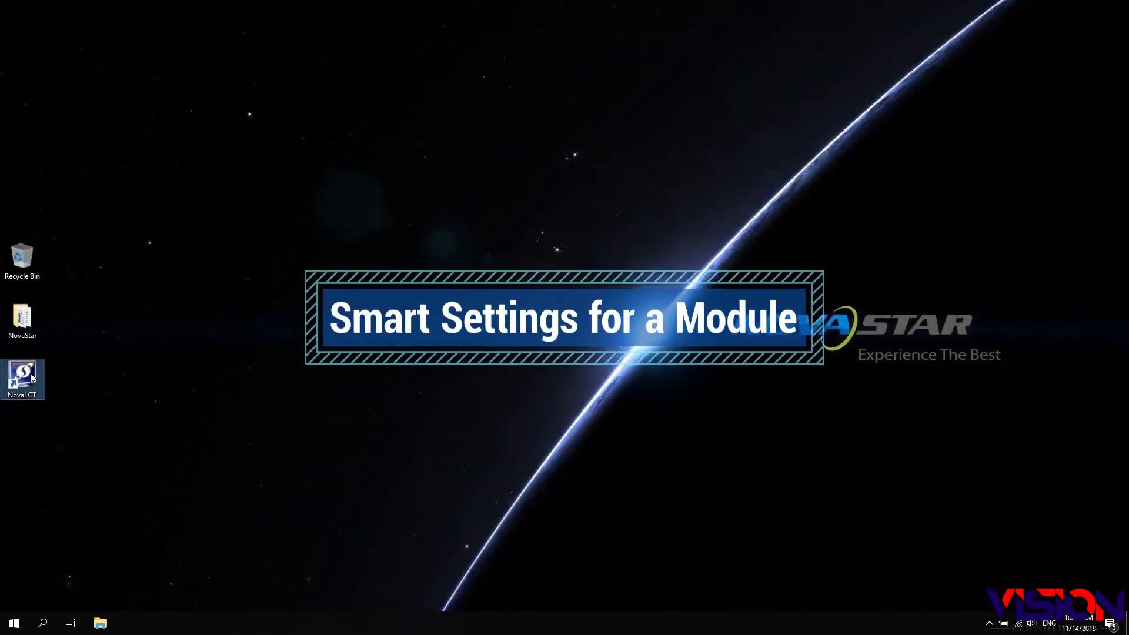
double_click(32, 378)
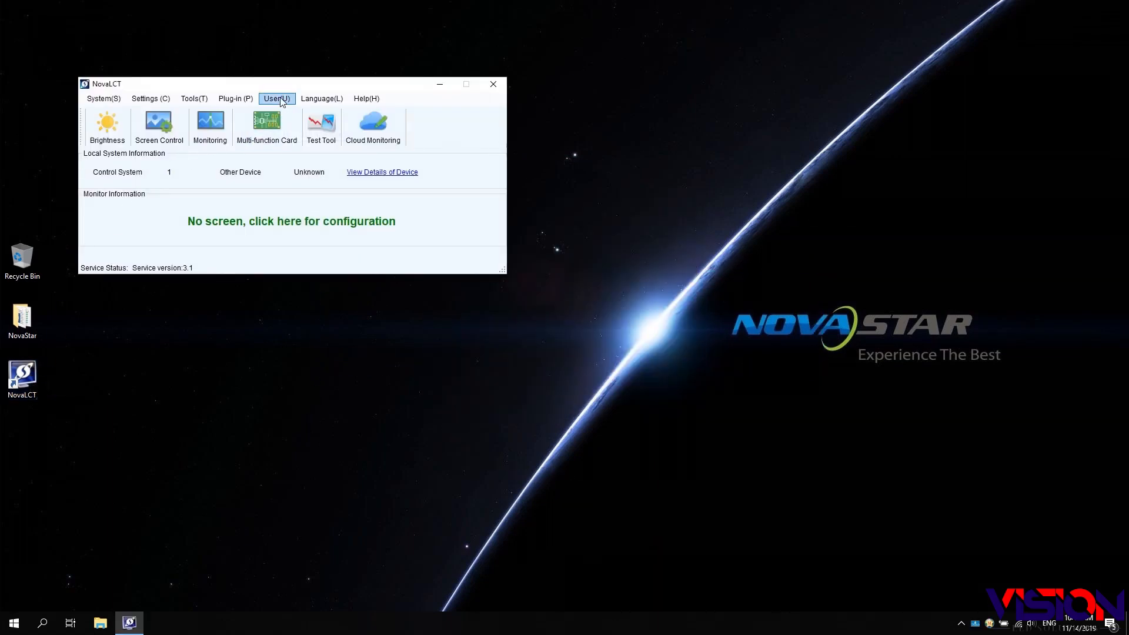
left_click(282, 101)
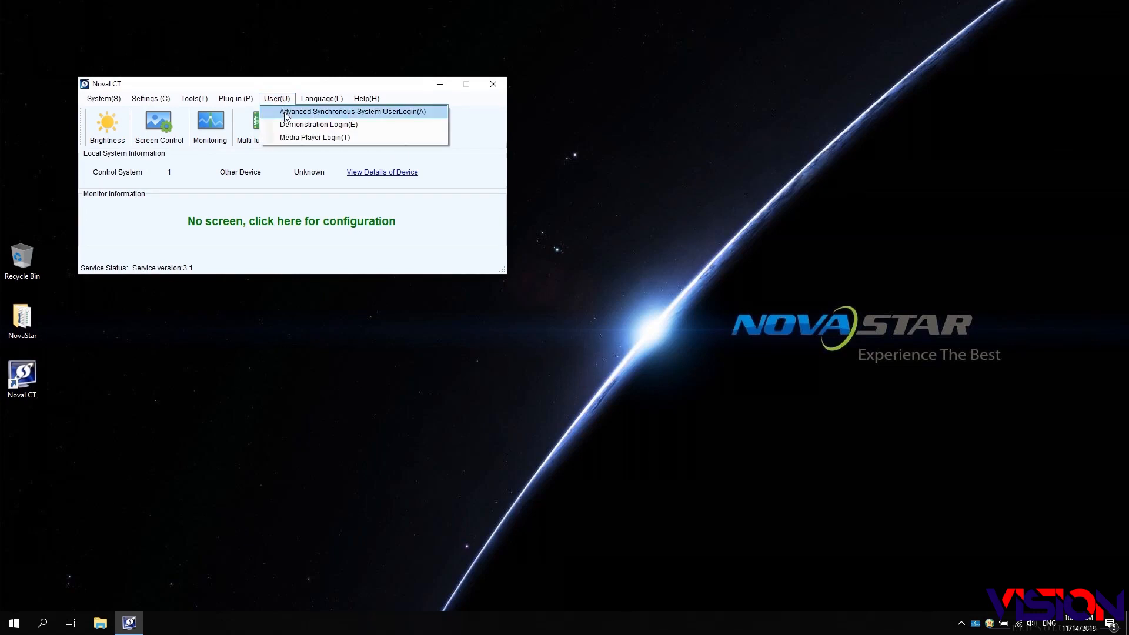
left_click(287, 111)
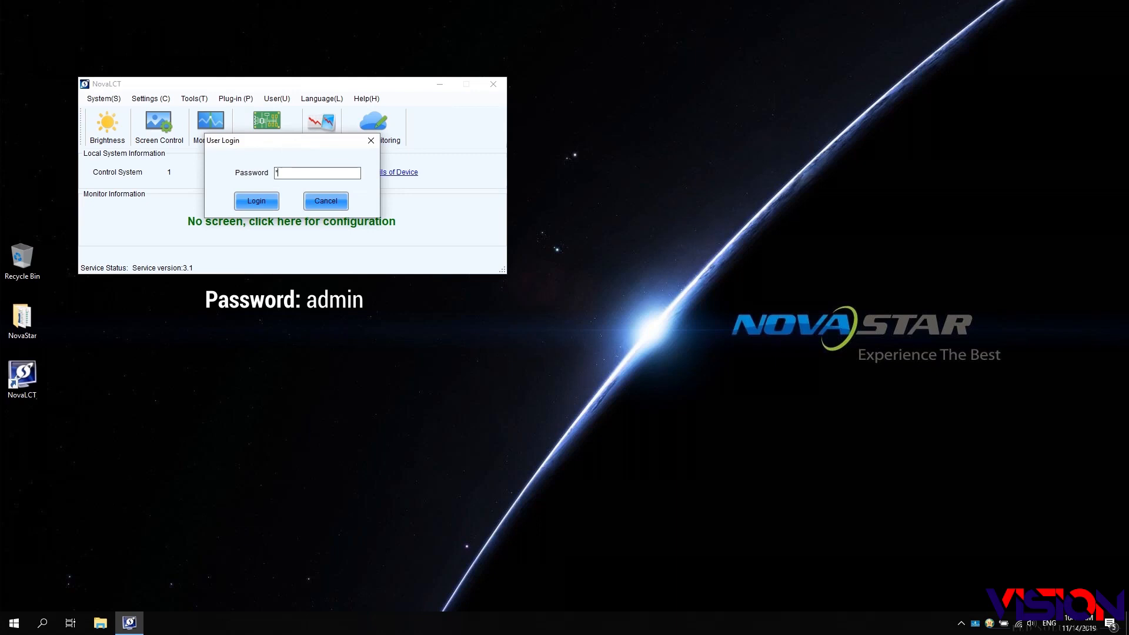
type("admin")
left_click(246, 201)
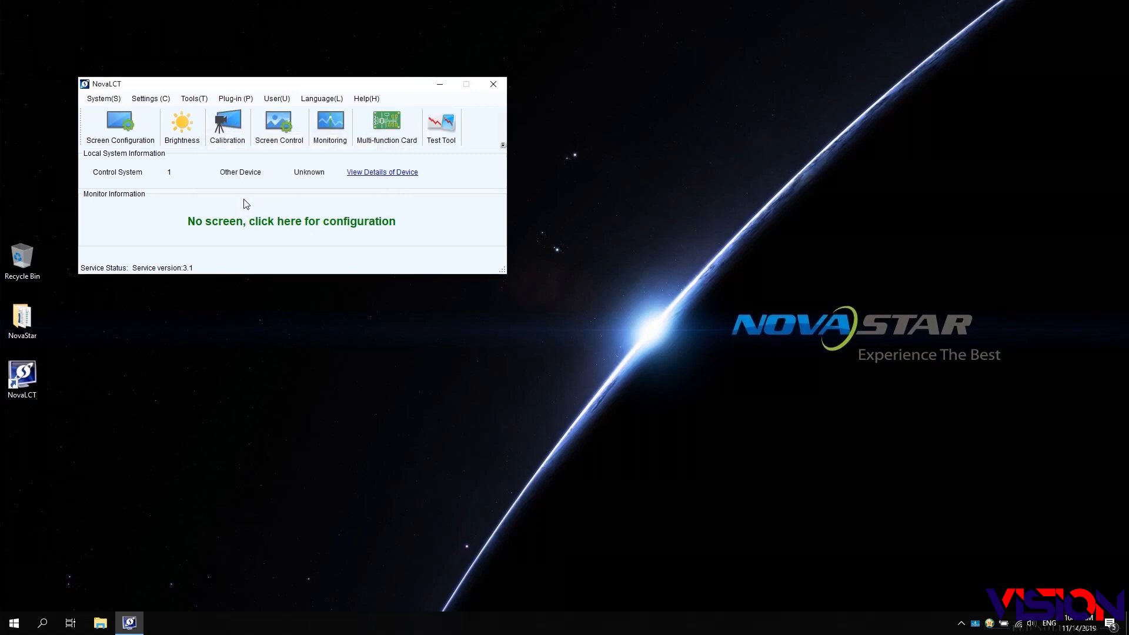
- In Screen Configuration, apply a 1920 x 1080 px source resolution to the sending card and refresh
left_click(123, 136)
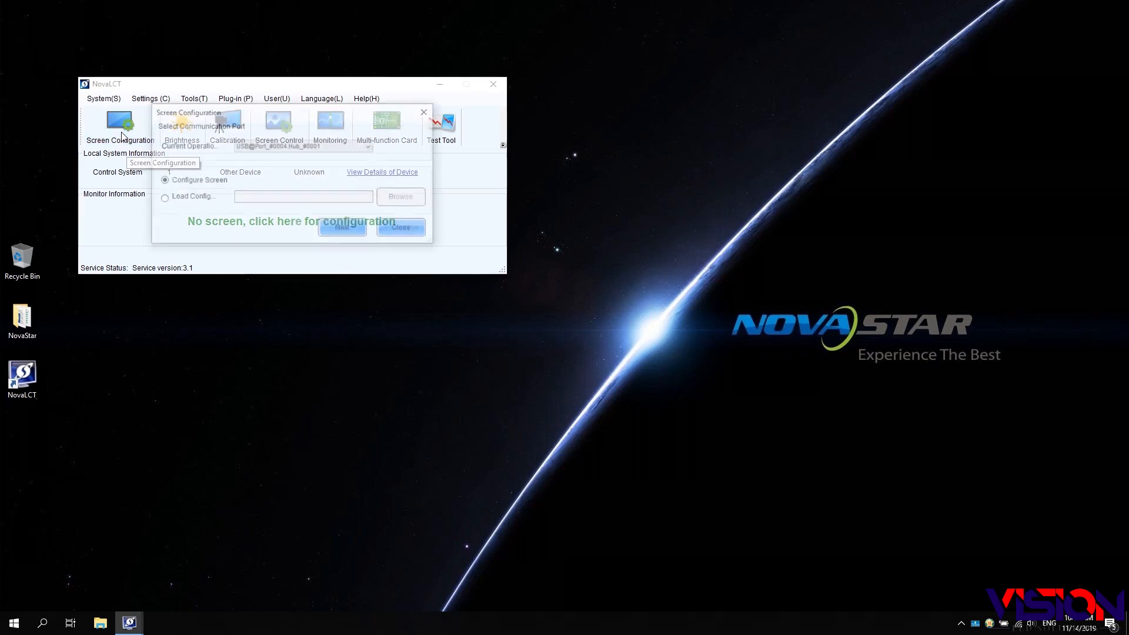
left_click(344, 231)
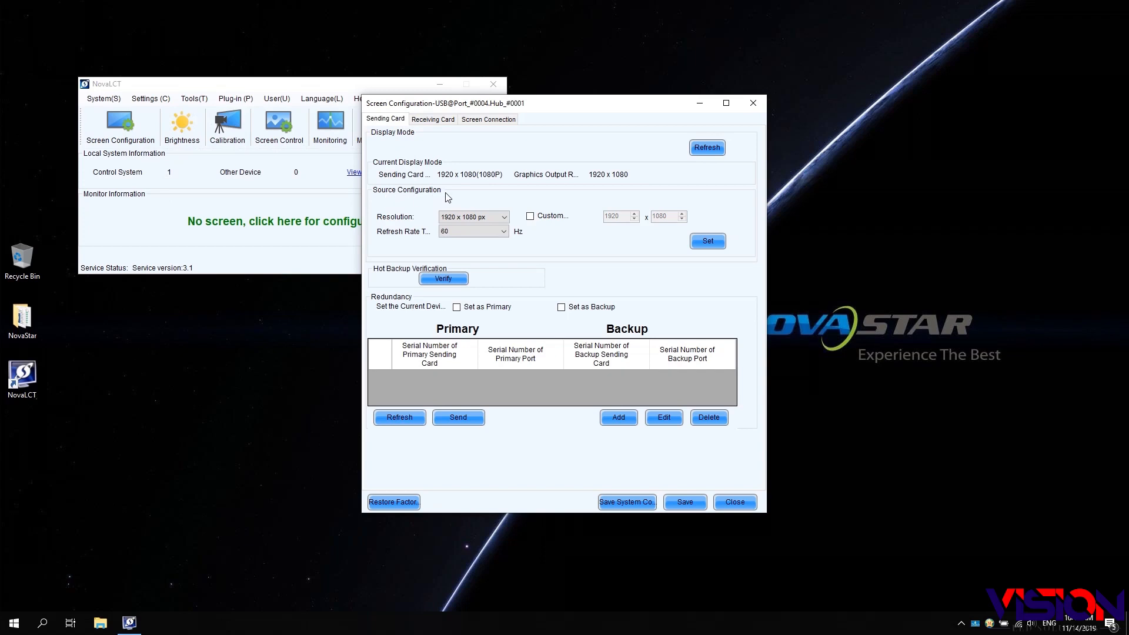
left_click(504, 218)
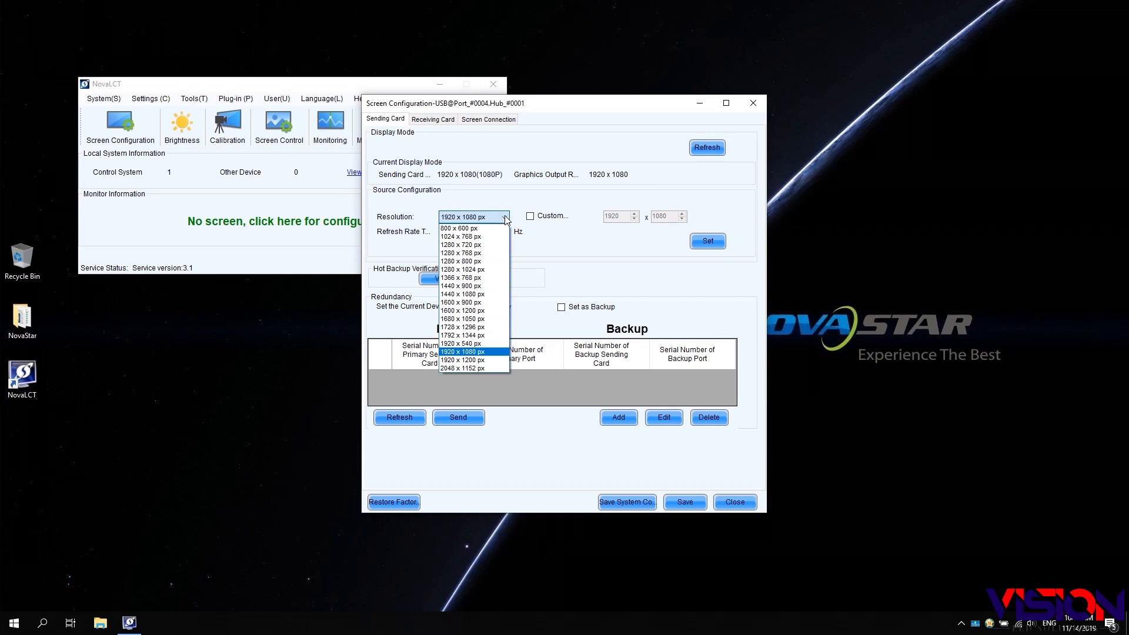
left_click(494, 352)
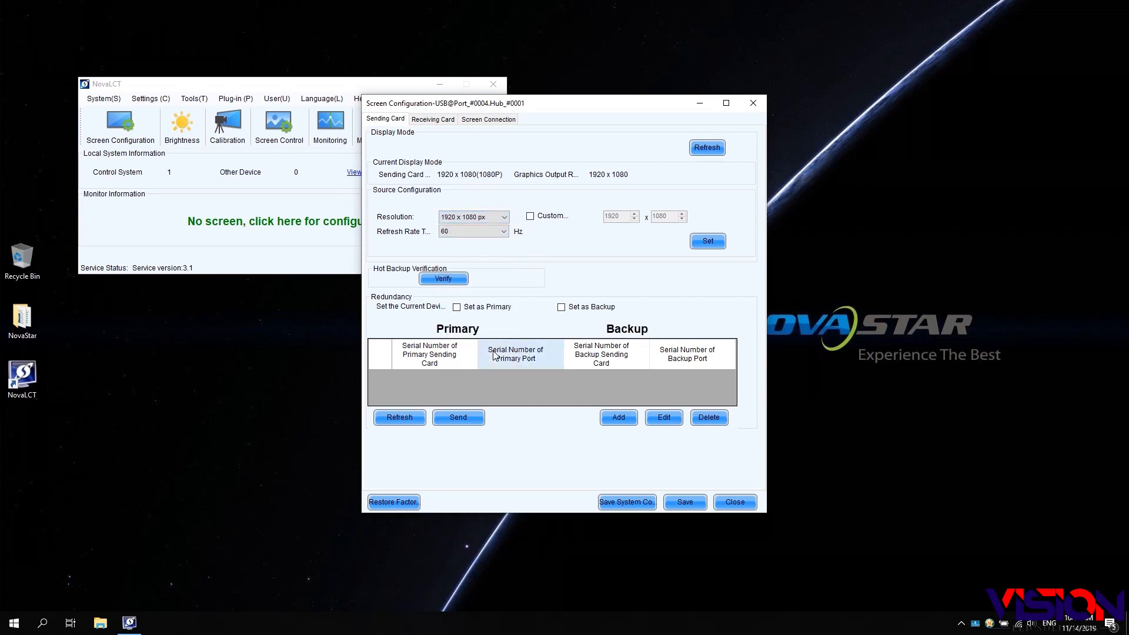
left_click(708, 244)
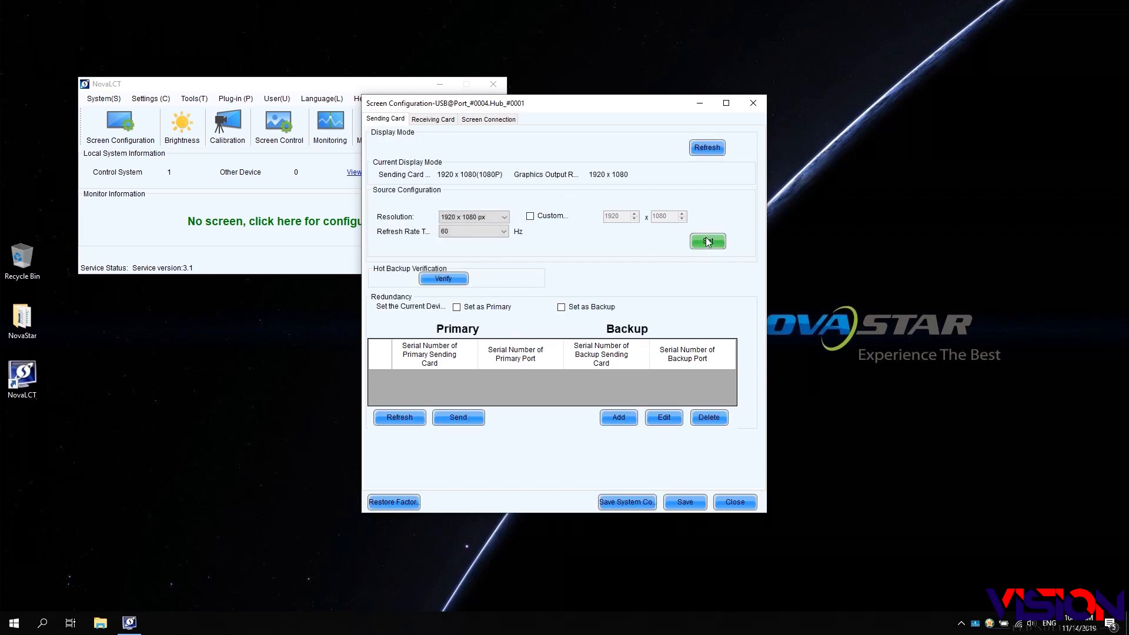
left_click(708, 148)
- On the Receiving Card tab, start Smart Settings with Option 1 selected
left_click(435, 120)
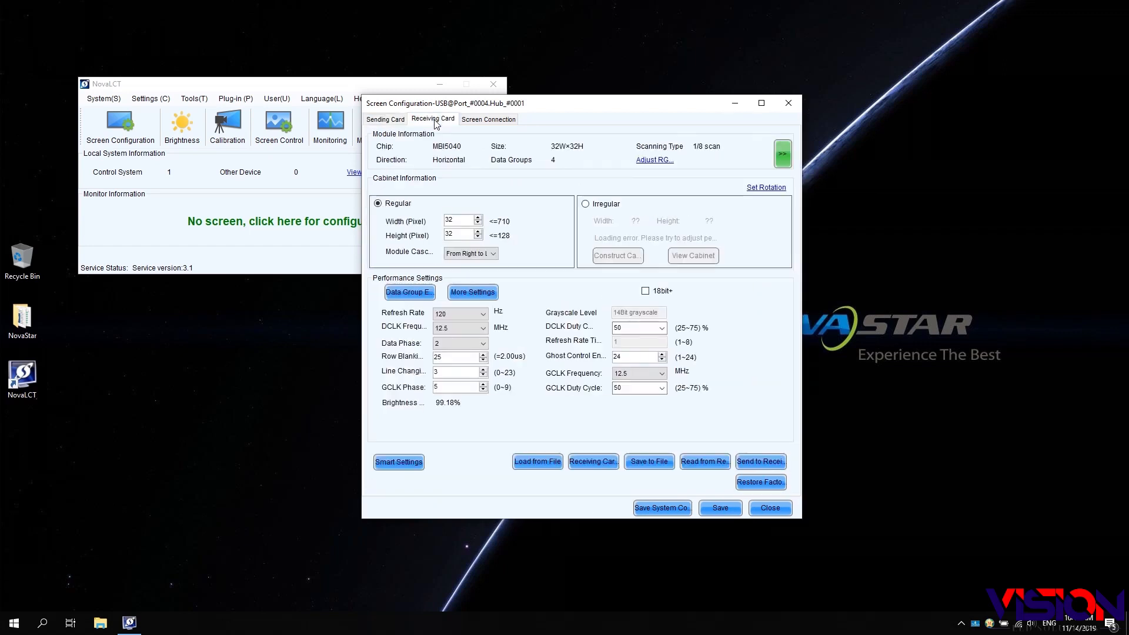
left_click(398, 462)
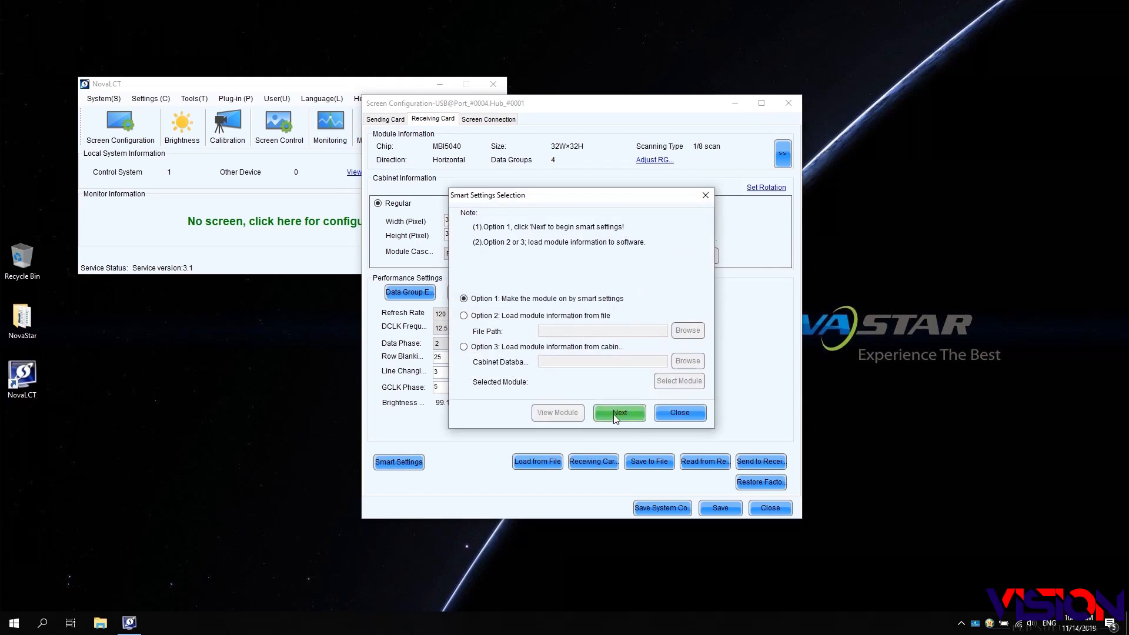
left_click(612, 414)
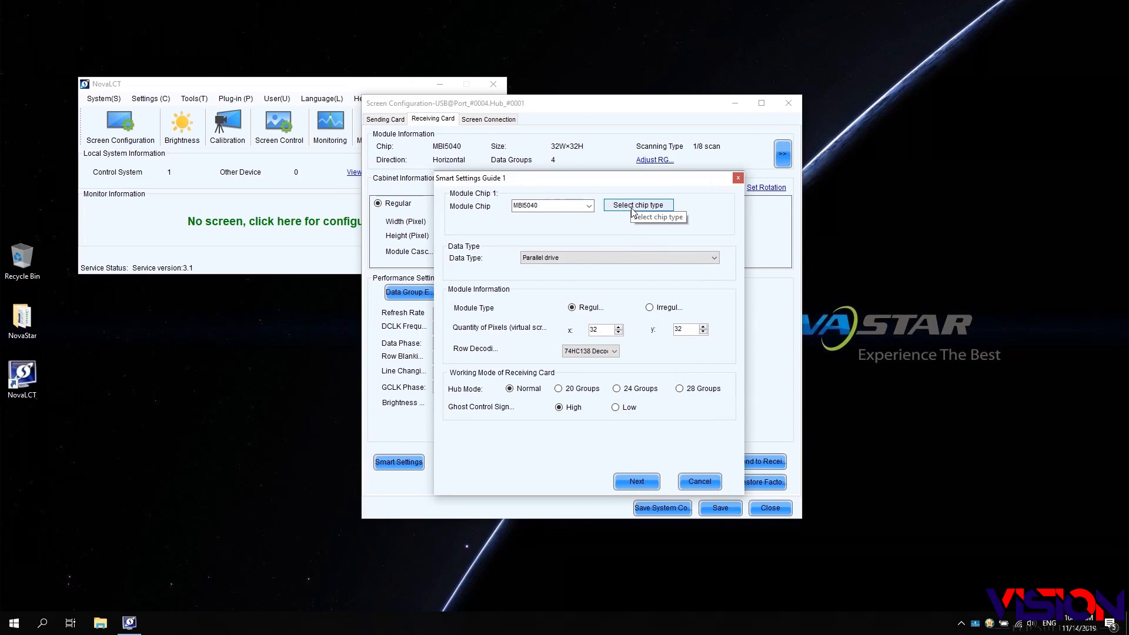
- Choose Common Chip as the module chip and keep Parallel drive as the data type
left_click(632, 206)
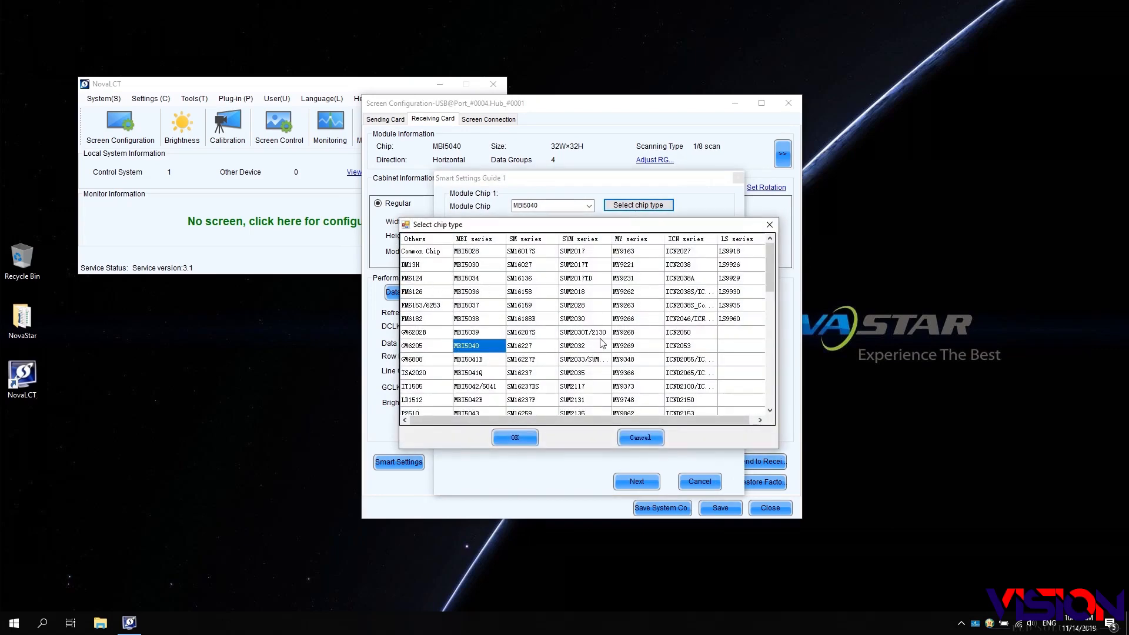
scroll(602, 344, "down", 2)
scroll(603, 344, "down", 1)
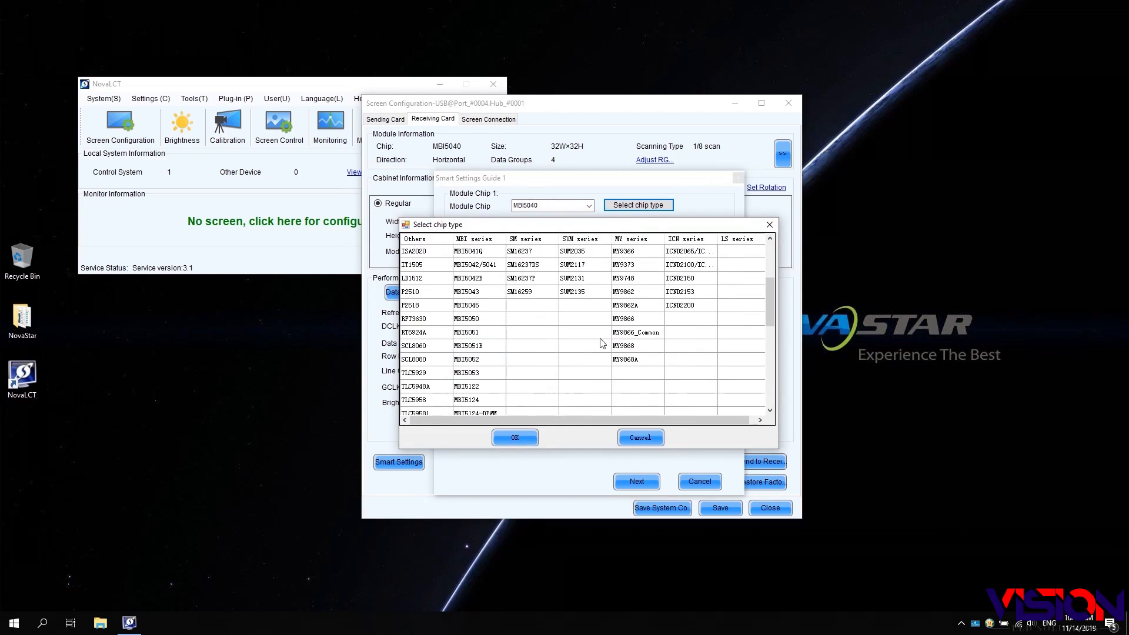
scroll(602, 344, "up", 3)
left_click(428, 253)
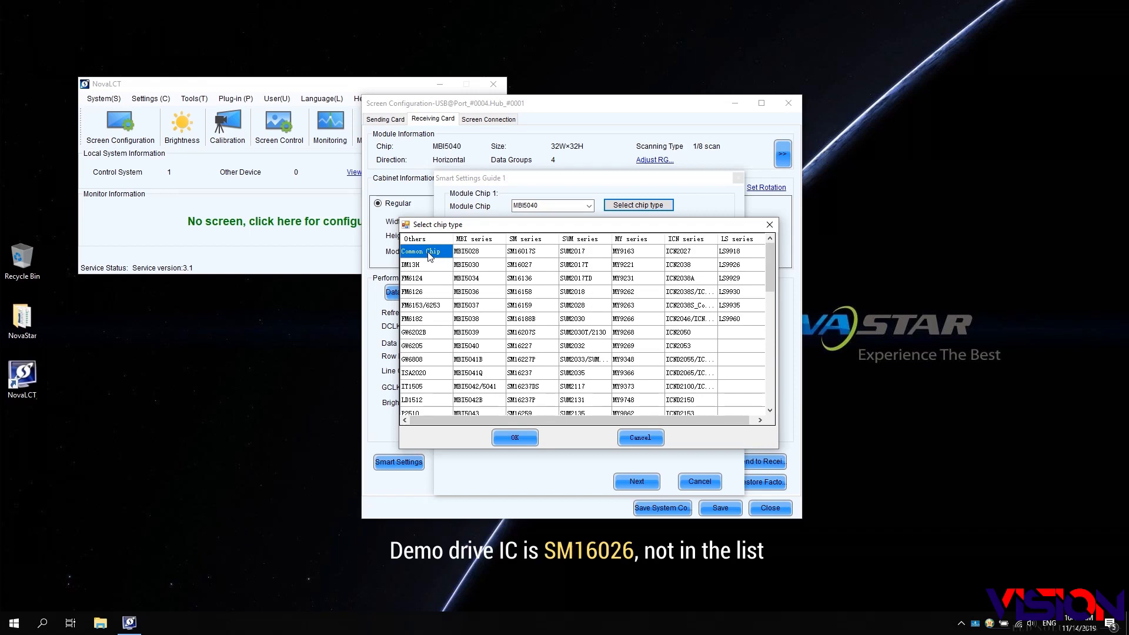
left_click(520, 439)
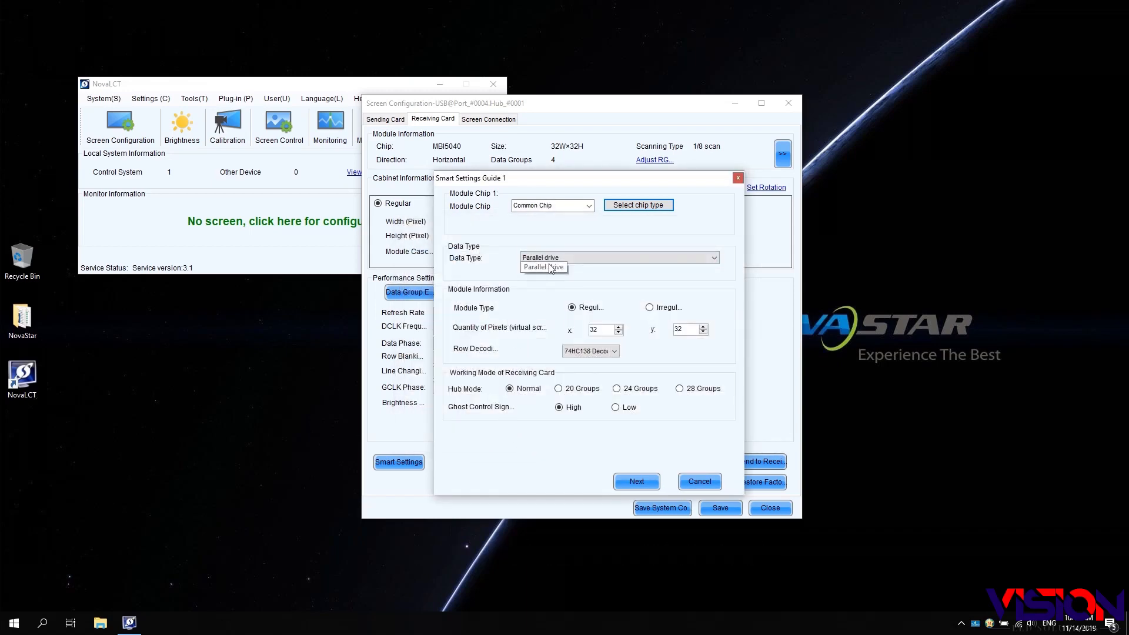
left_click(716, 263)
left_click(618, 272)
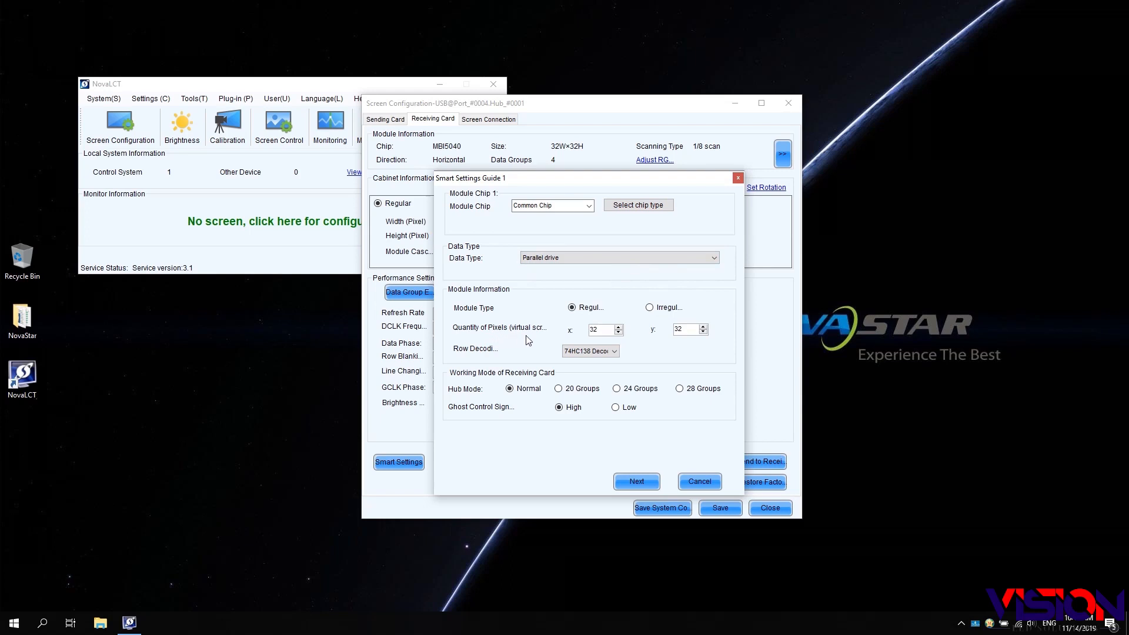
- Set the horizontal pixel count to 64, keep 74HC138 Decoding, and continue
left_click_drag(599, 327, 578, 330)
type("64")
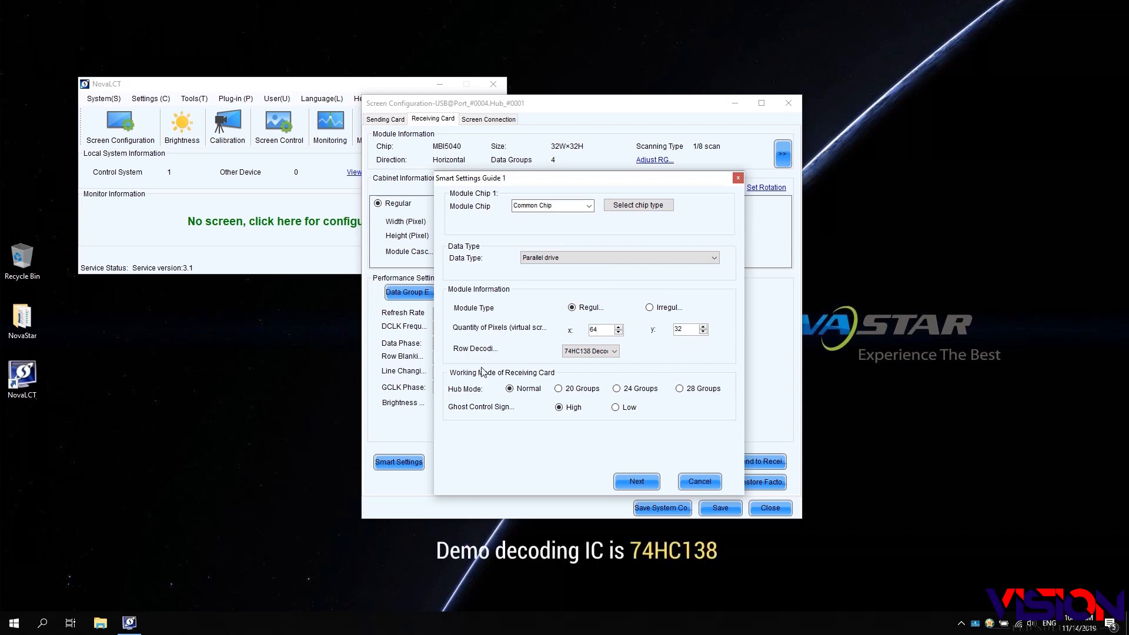
left_click(611, 352)
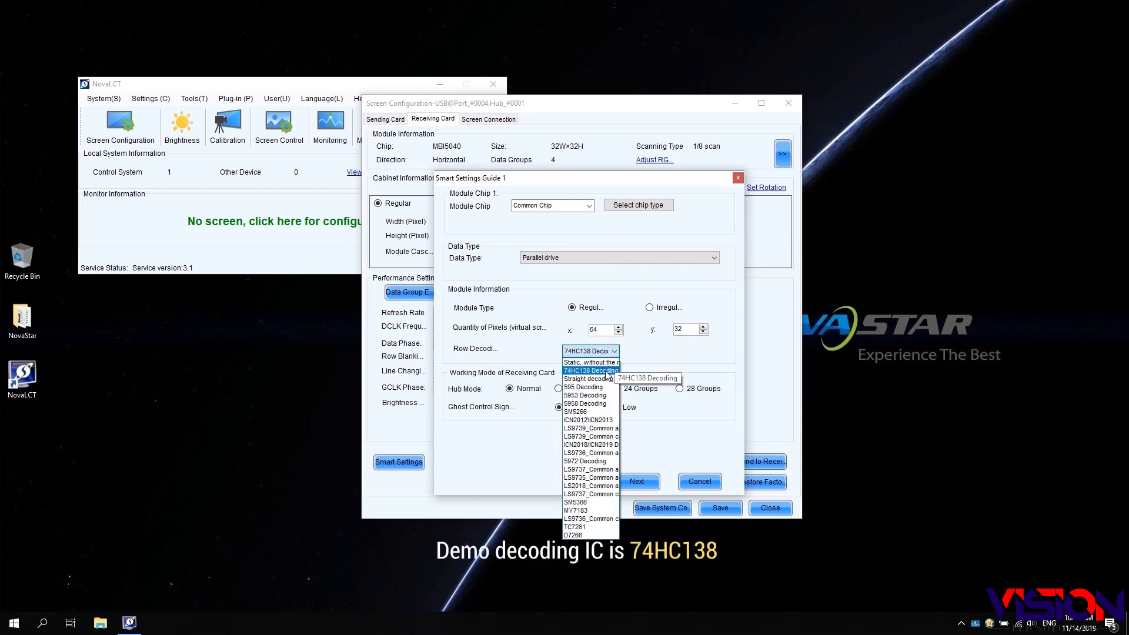
left_click(606, 372)
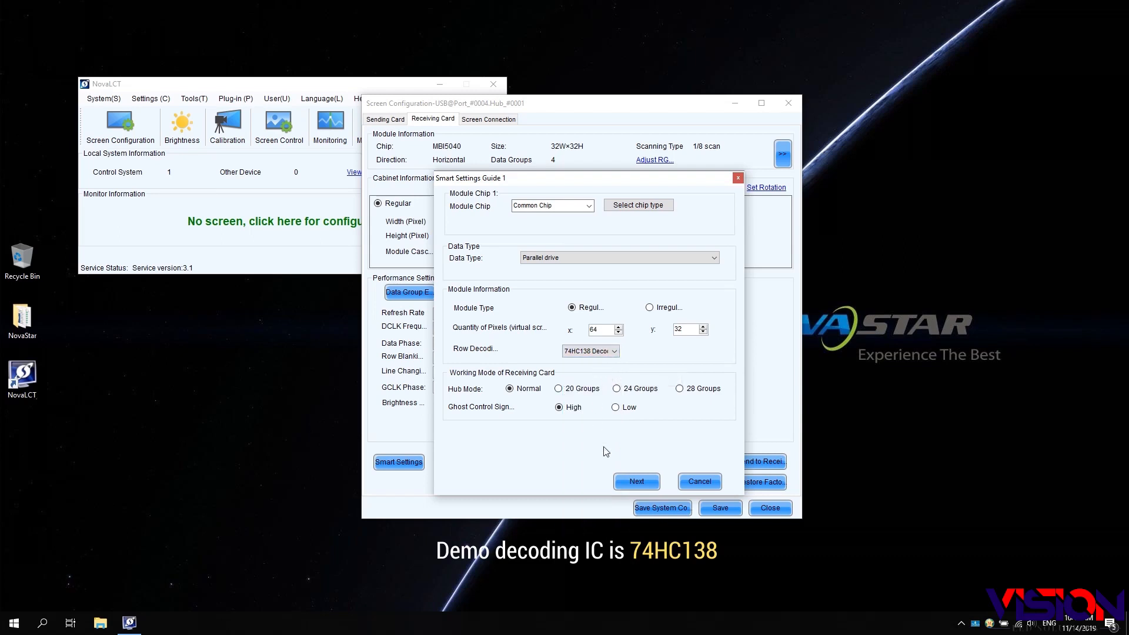
left_click(636, 481)
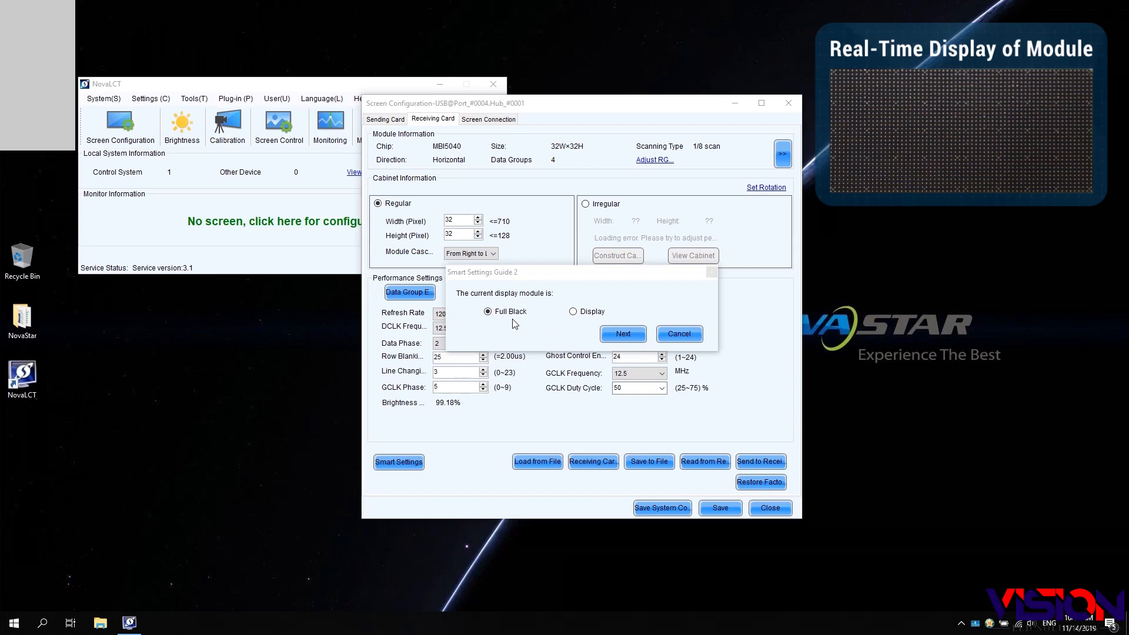
- Keep Full Black as the module's current state and move on to Guide 3
left_click(616, 333)
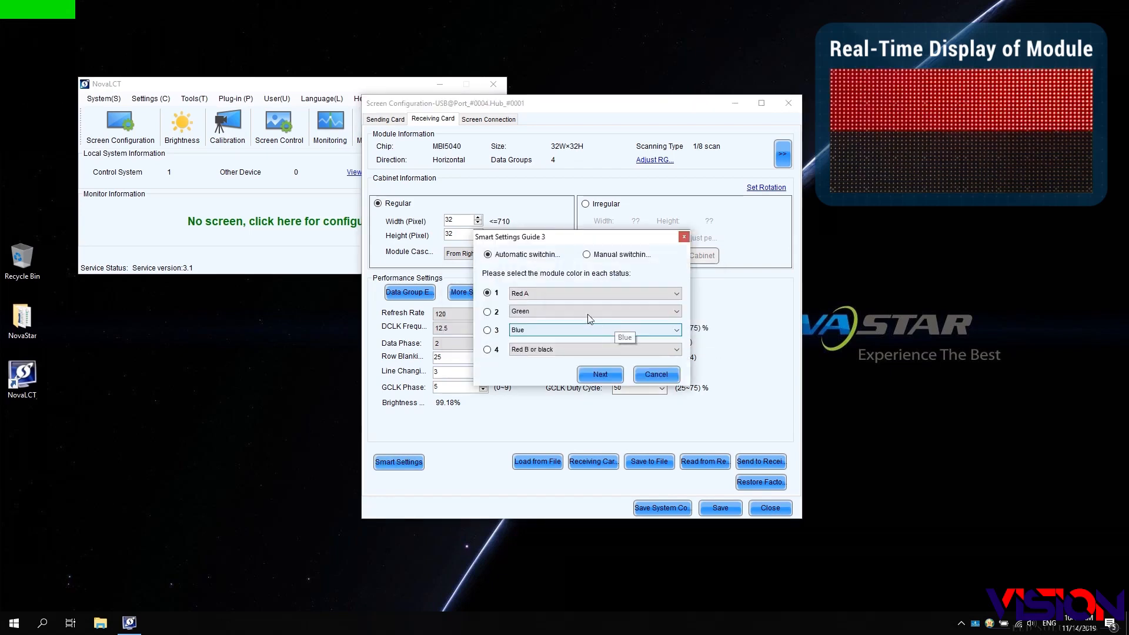
- Use manual switching, assign Red A to status 1 and Green to status 2, then continue
left_click(586, 254)
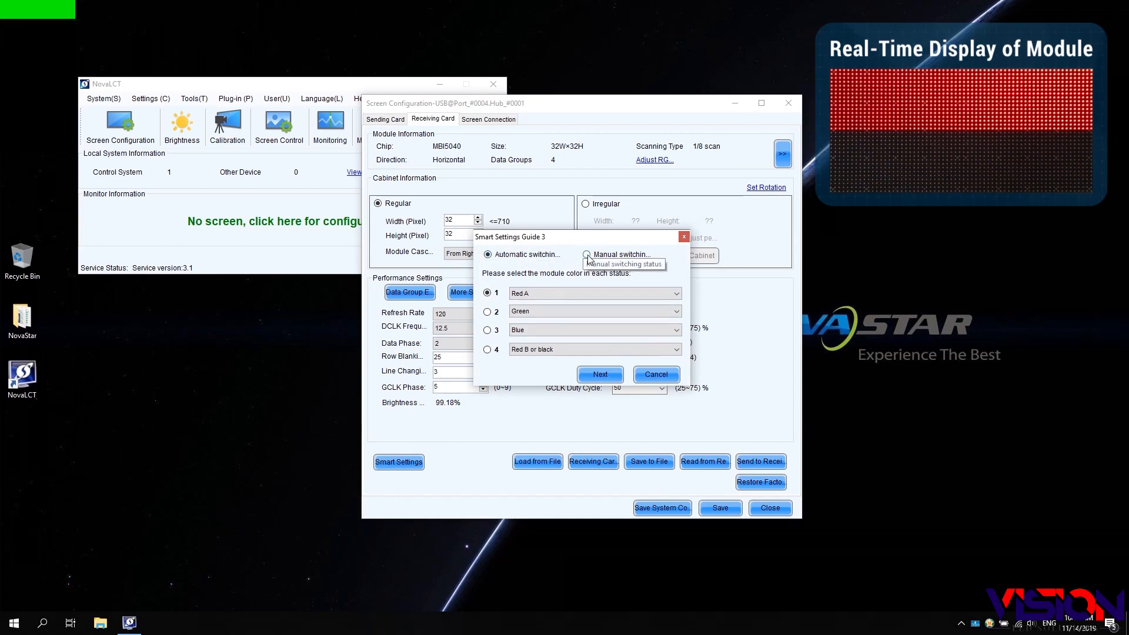
left_click(488, 293)
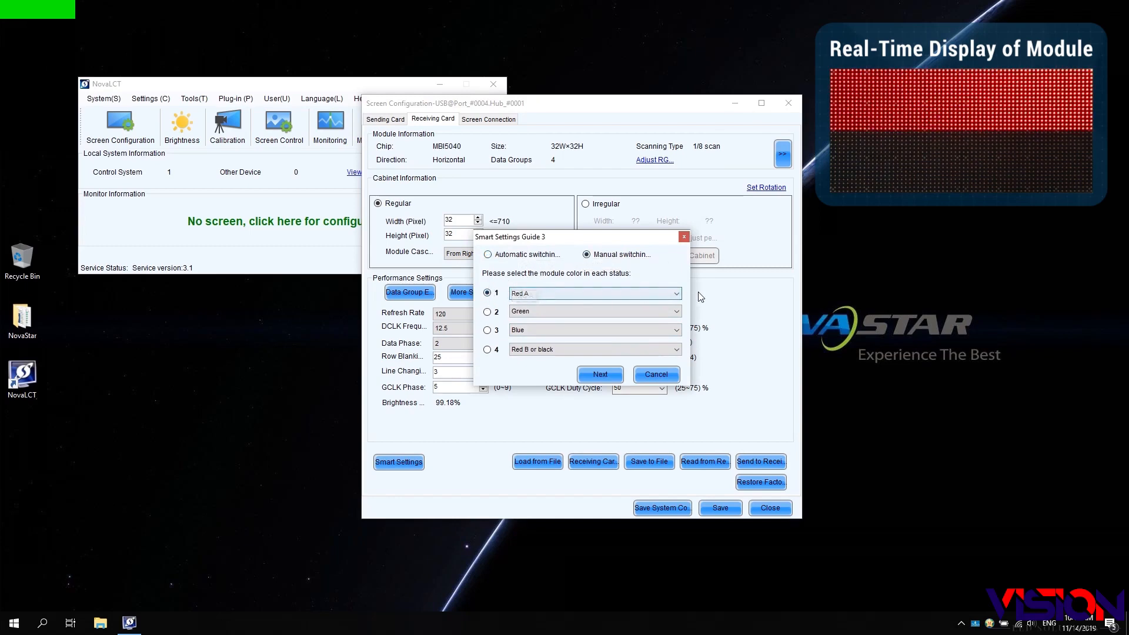
left_click(677, 294)
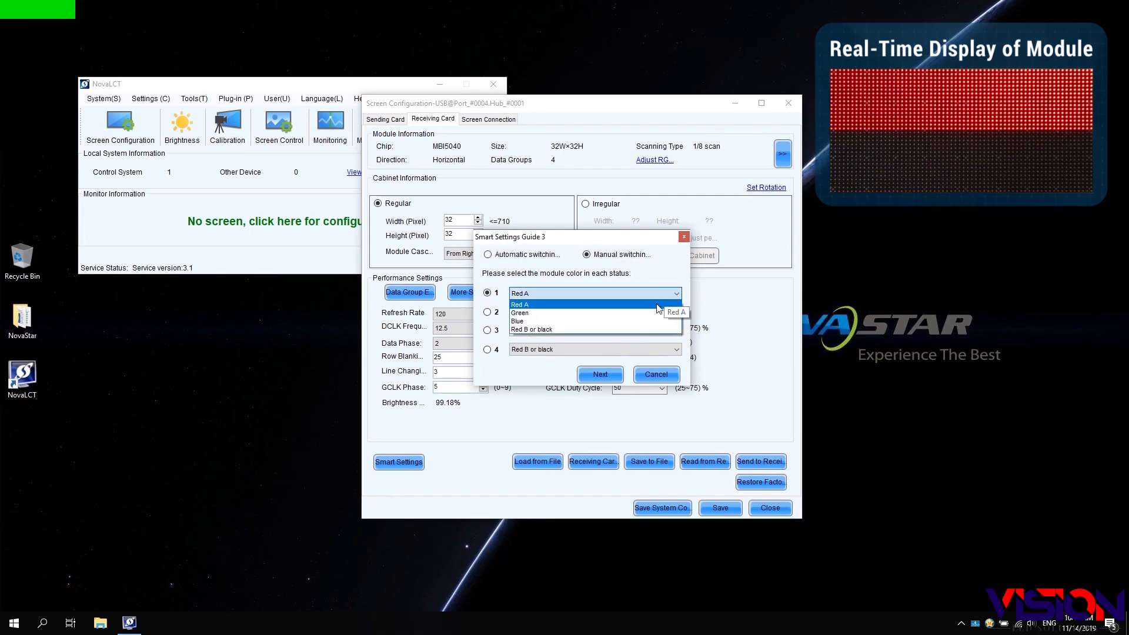
left_click(659, 304)
left_click(487, 312)
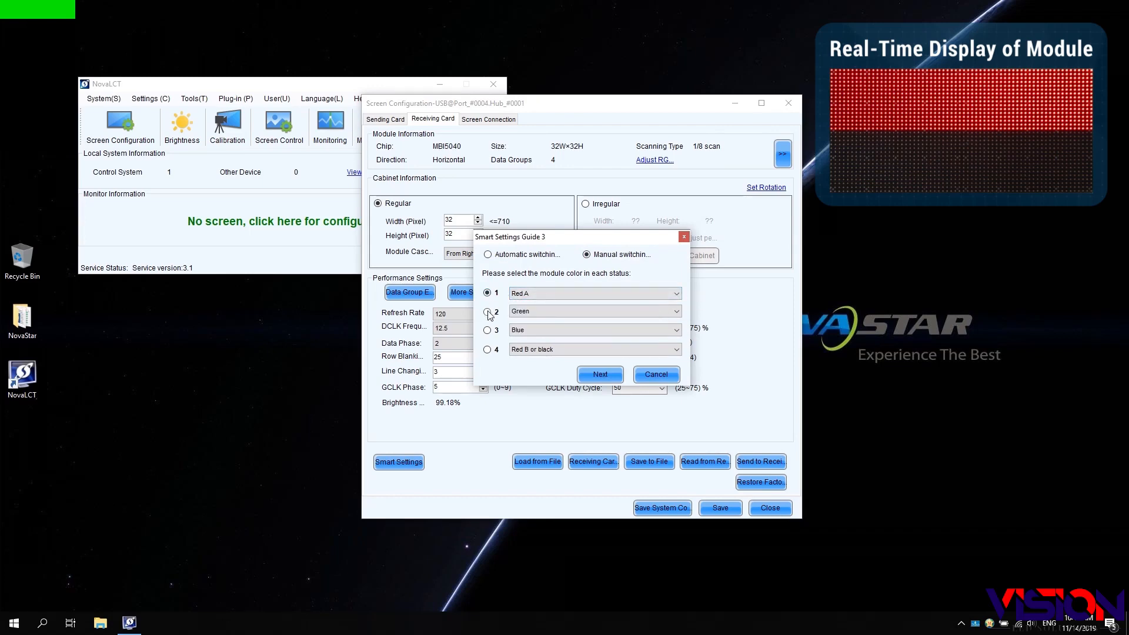
left_click(678, 313)
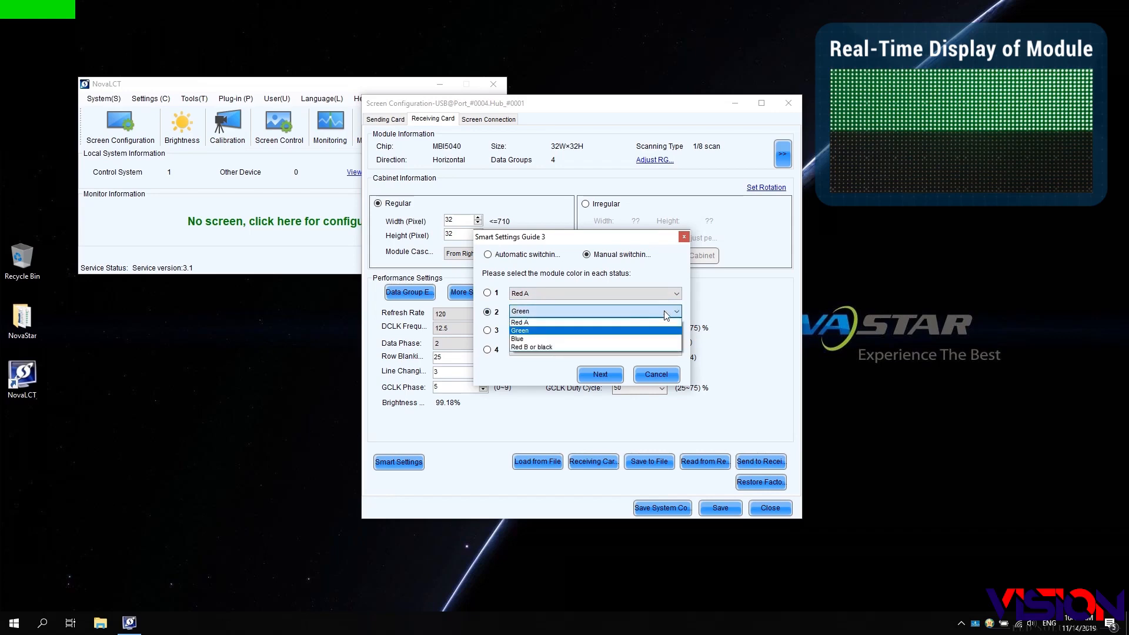
left_click(622, 330)
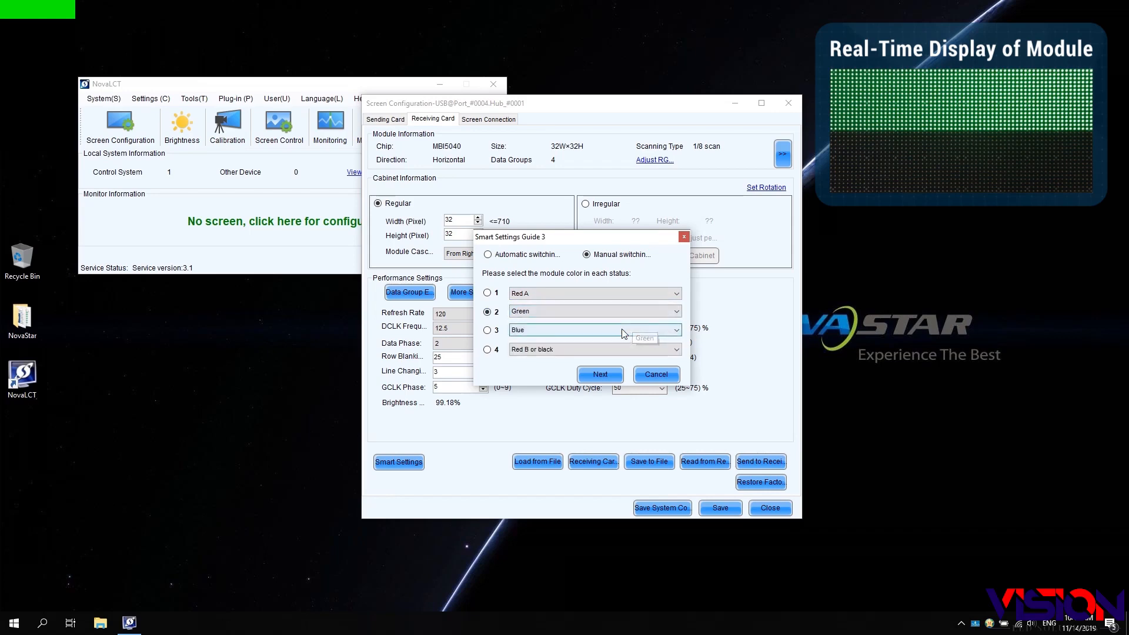
left_click(601, 375)
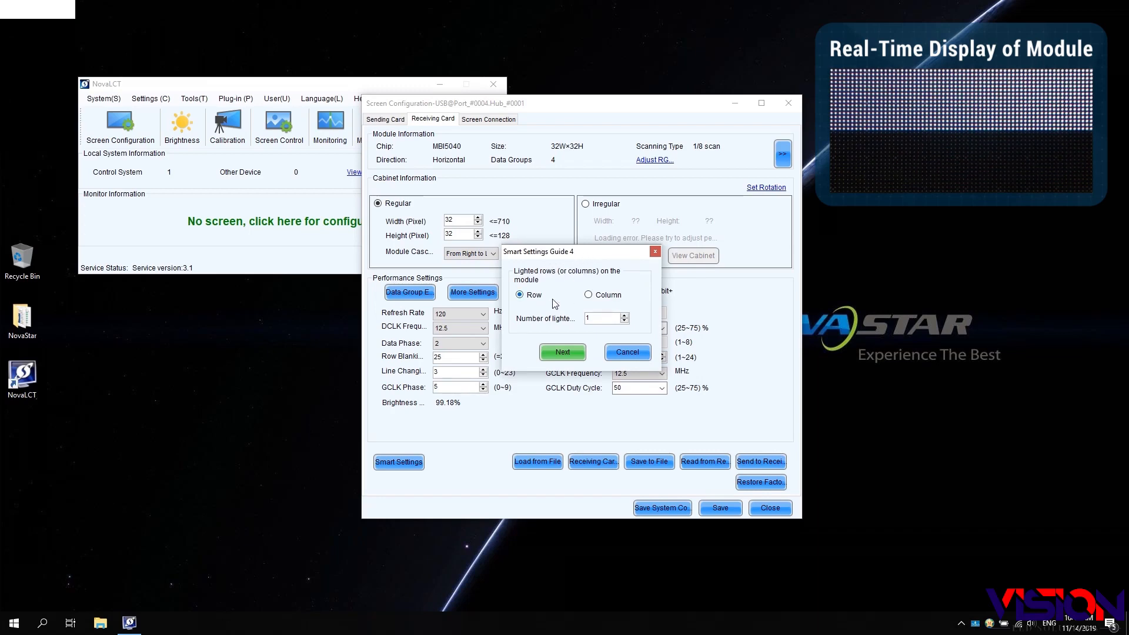
- Set 16 lighted rows and continue past the lighted quantity page to the tracing grid
left_click(588, 318)
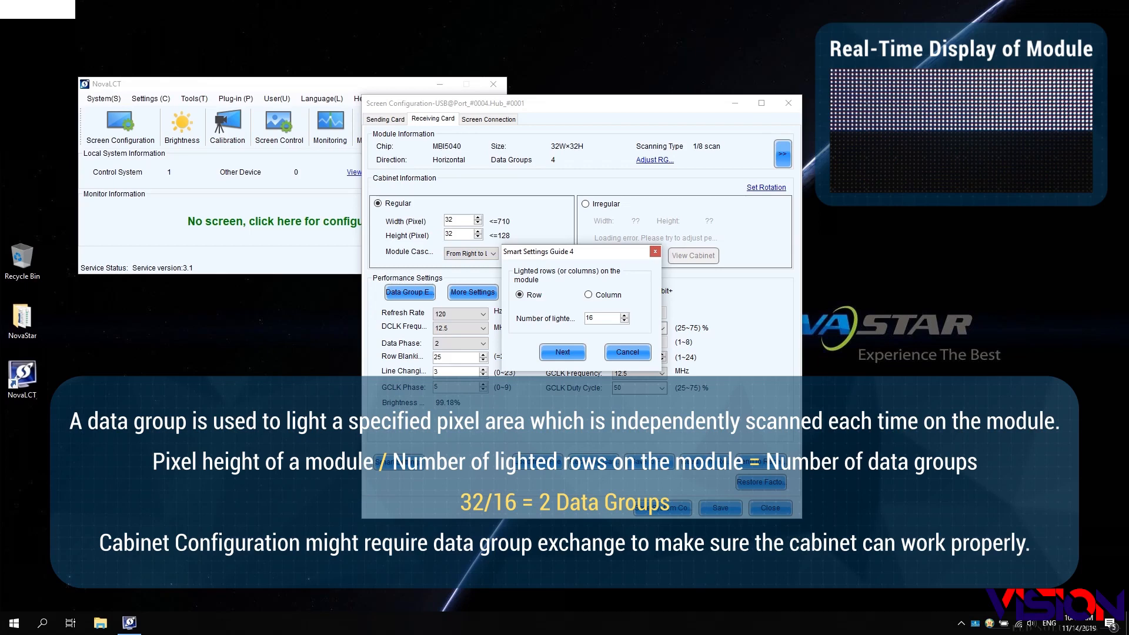
left_click(560, 352)
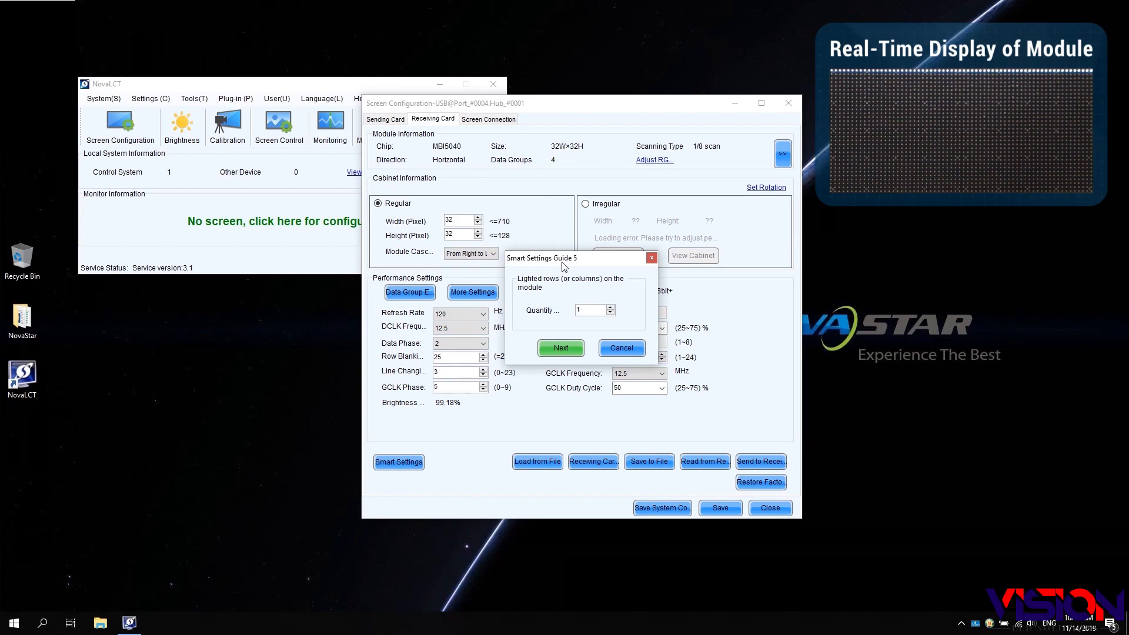
left_click(558, 349)
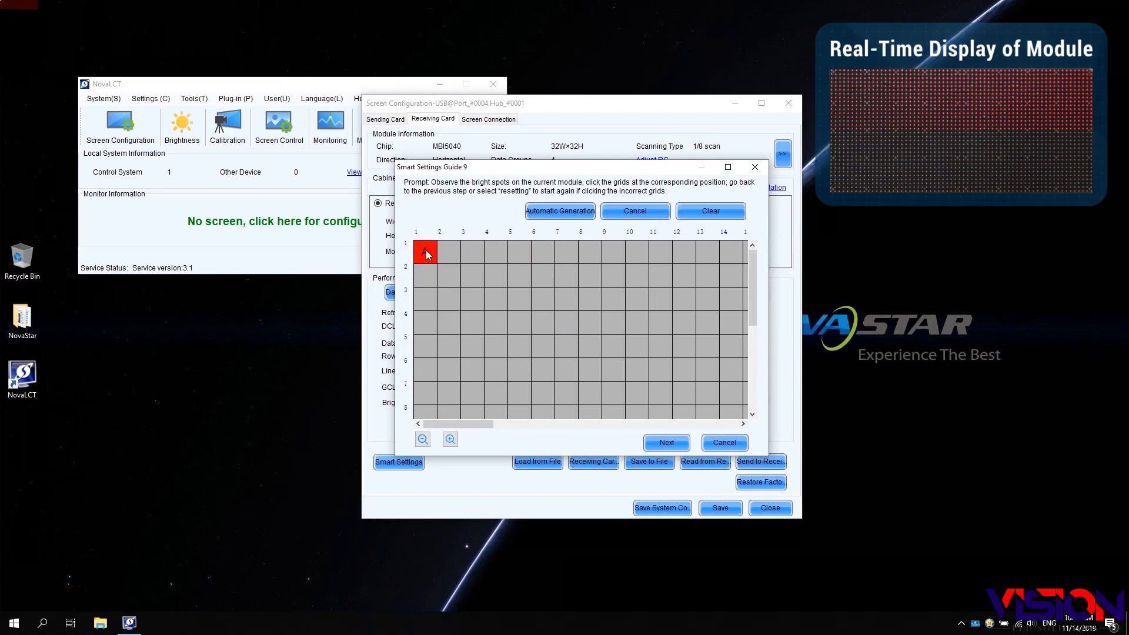
- Mark the first six bright spots along row 1, then auto-generate the rest of the row
left_click(447, 253)
left_click(478, 254)
left_click(496, 255)
left_click(513, 257)
left_click(543, 254)
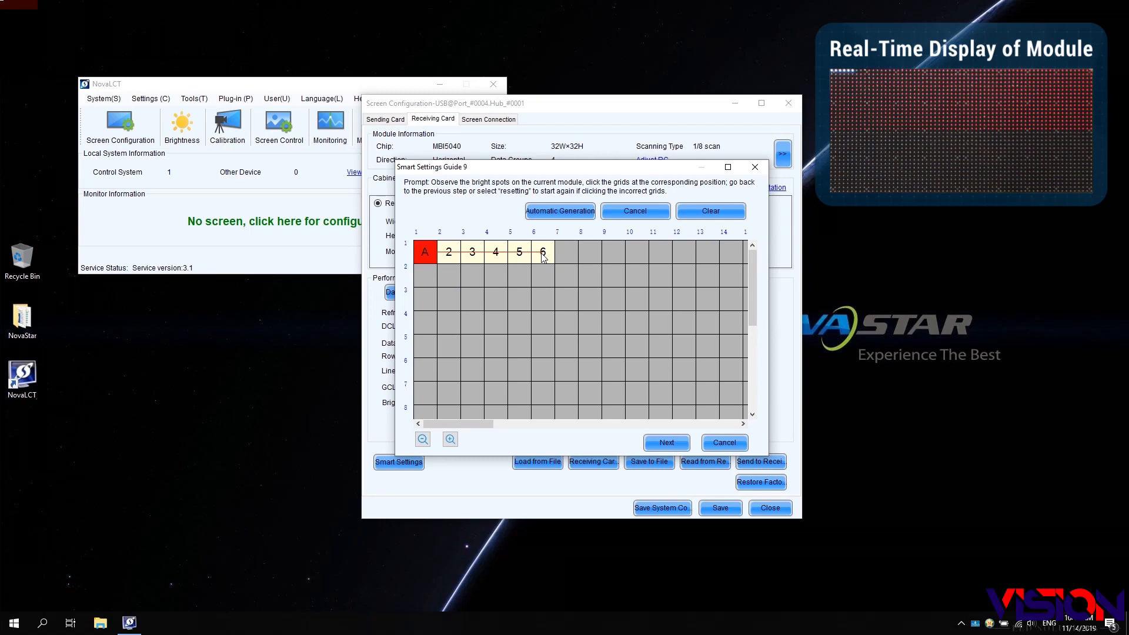
left_click(560, 212)
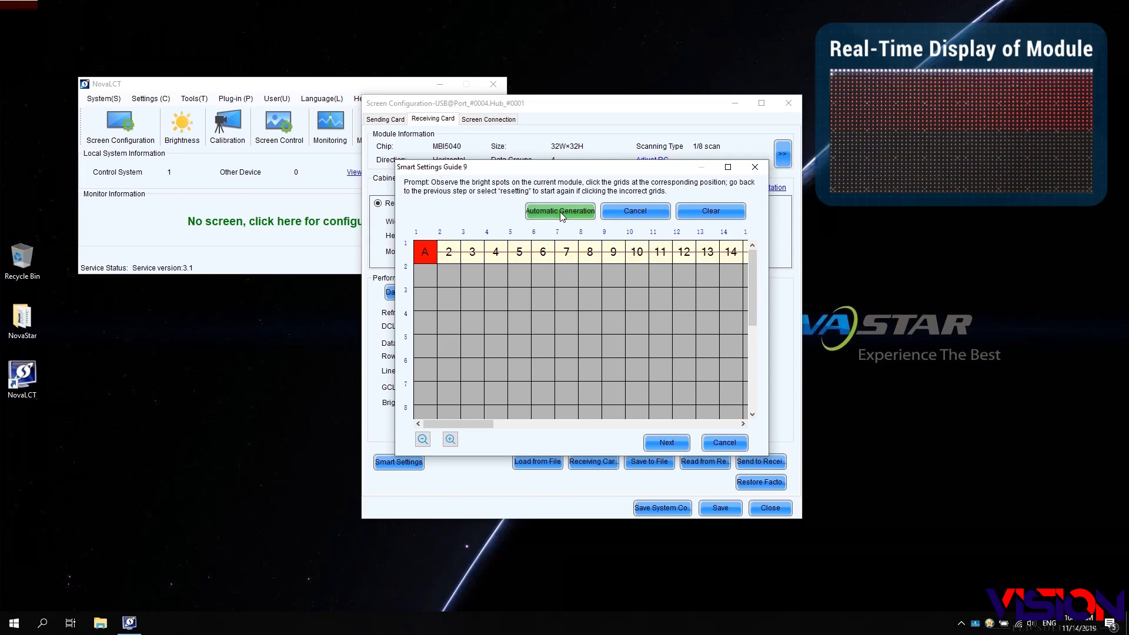
- Mark the scanned rows in column 1 and apply the completed running line table
left_click(426, 277)
left_click(425, 298)
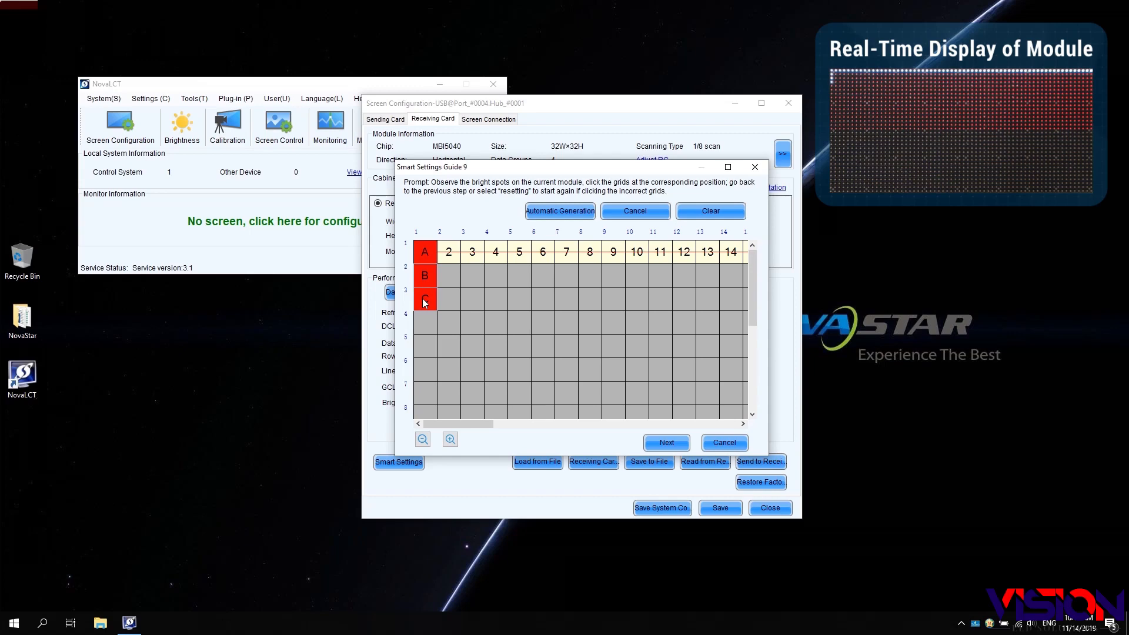
key("Return")
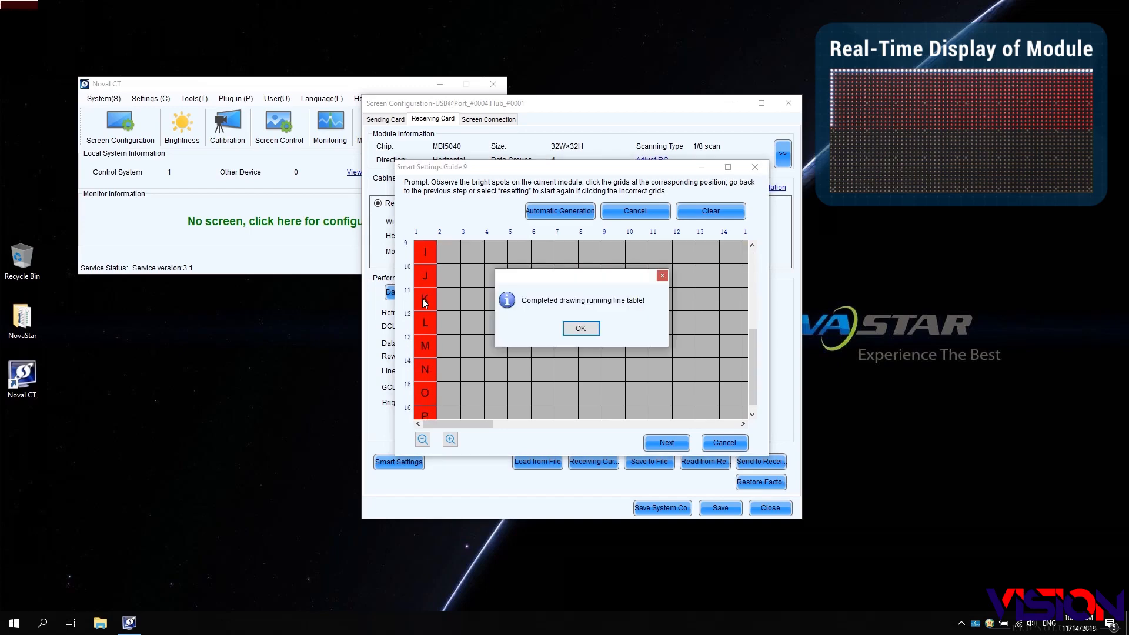
left_click(581, 328)
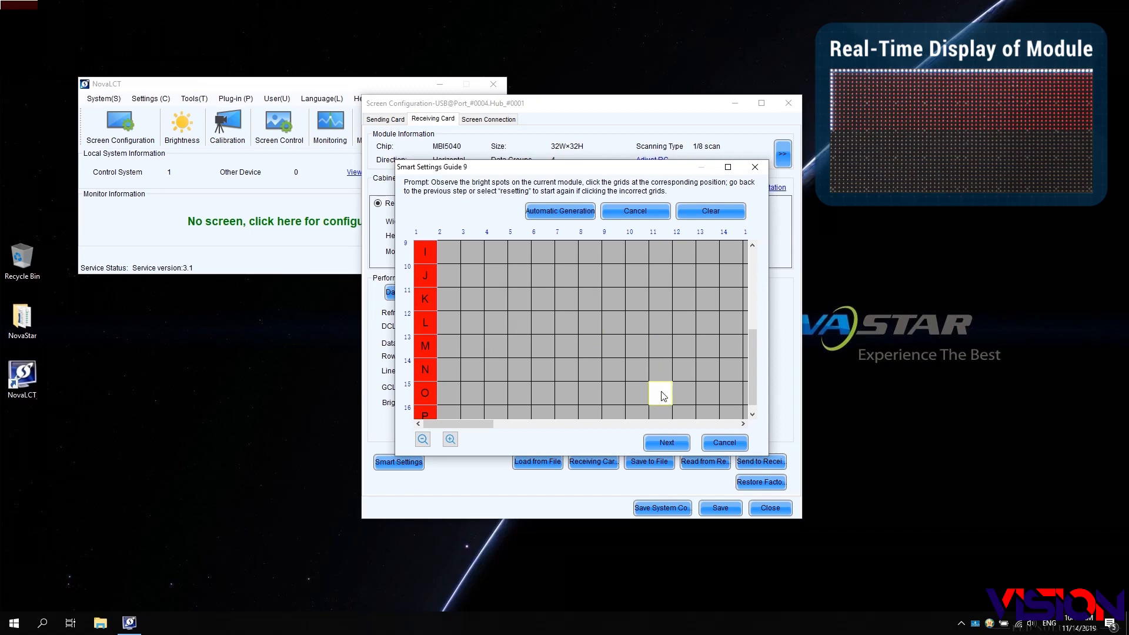
left_click(665, 445)
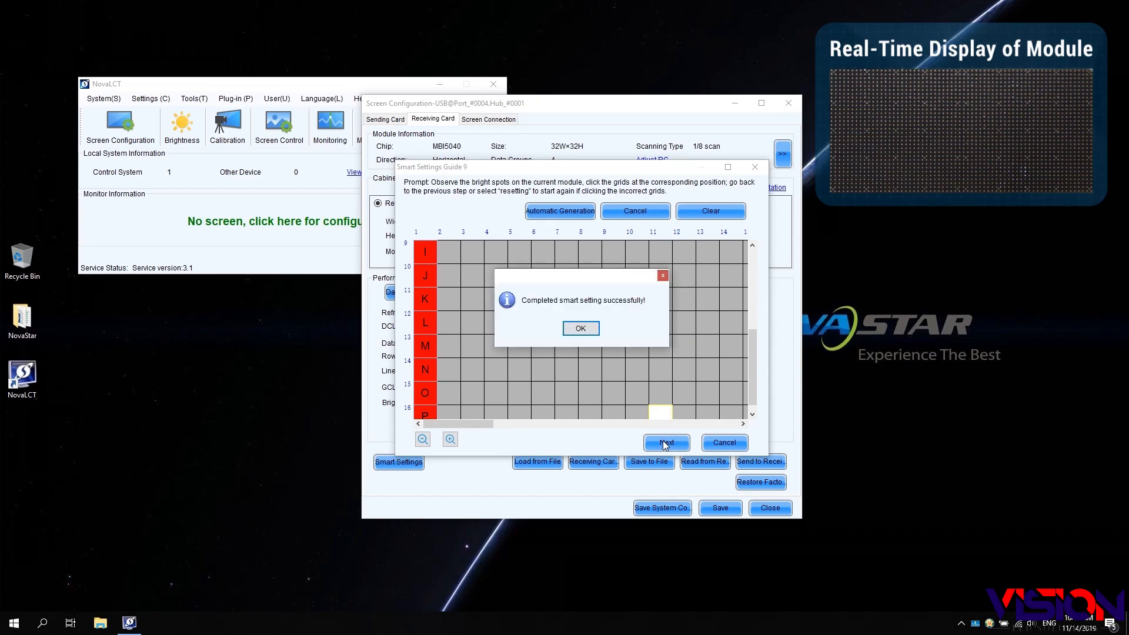
left_click(591, 330)
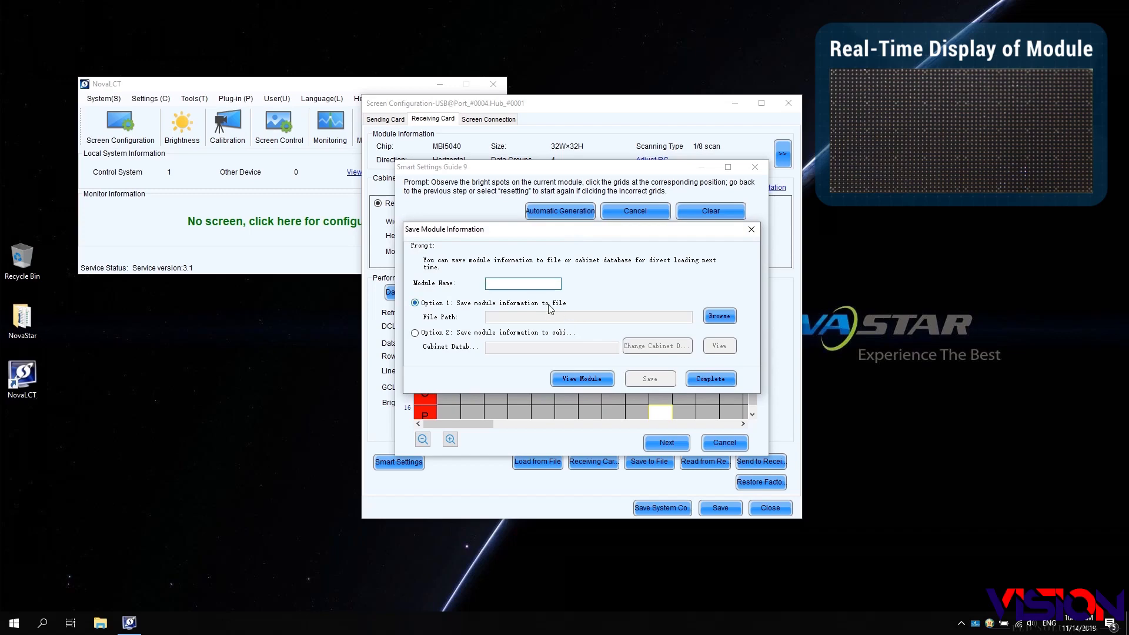
- Save module NovaStar as NovaStar2.module and complete the guide
type("NovaStar")
left_click(715, 318)
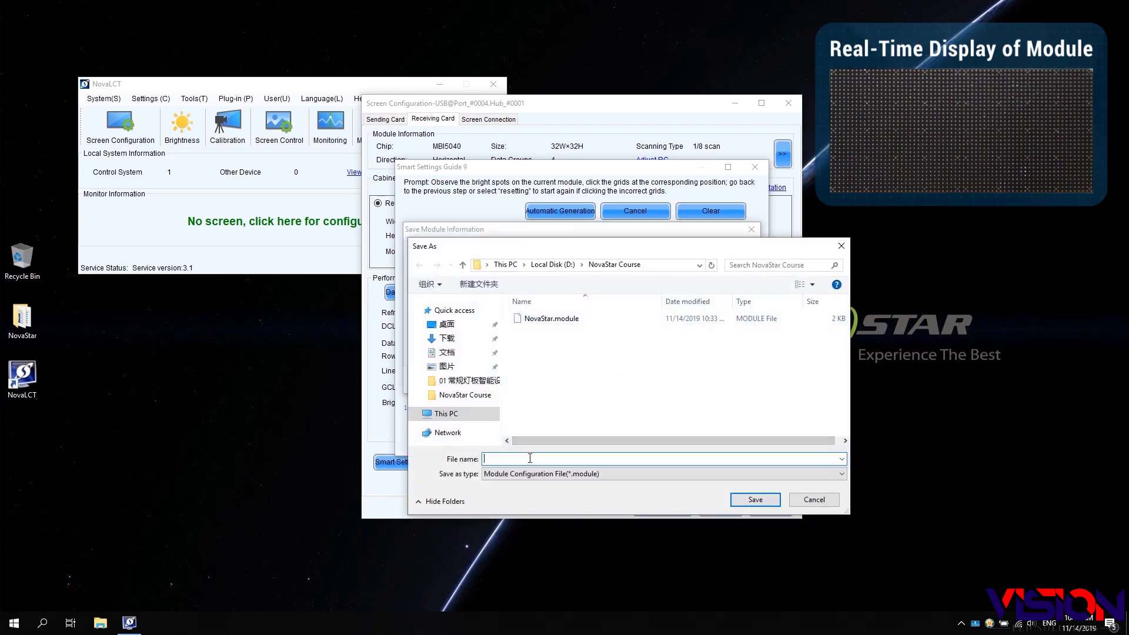
type("NovaStar2")
left_click(756, 500)
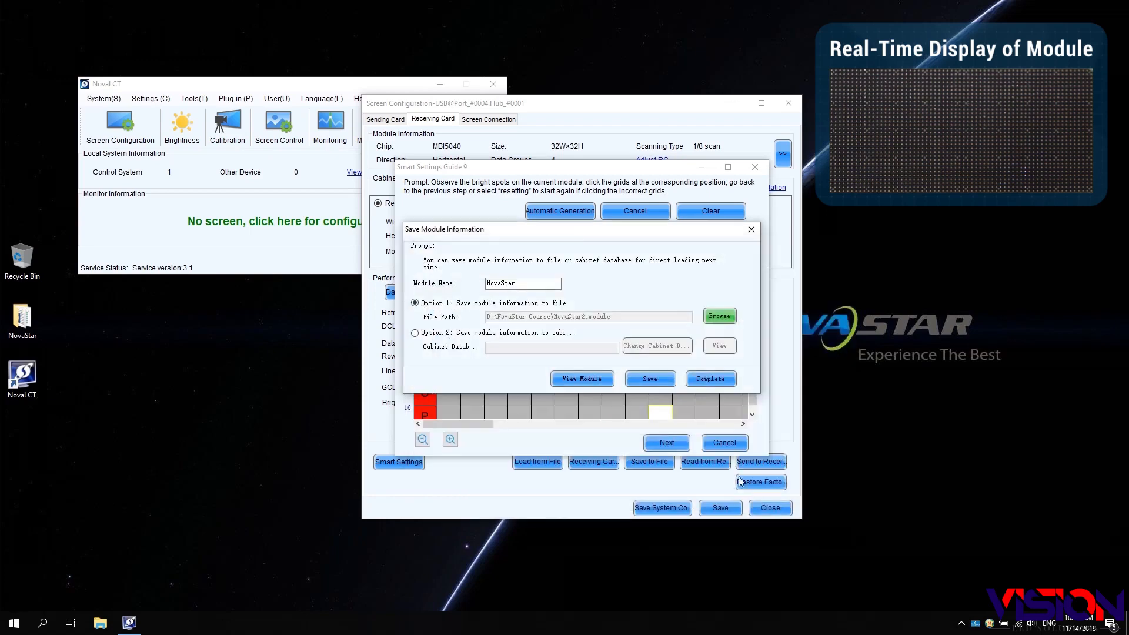
left_click(639, 379)
left_click(595, 333)
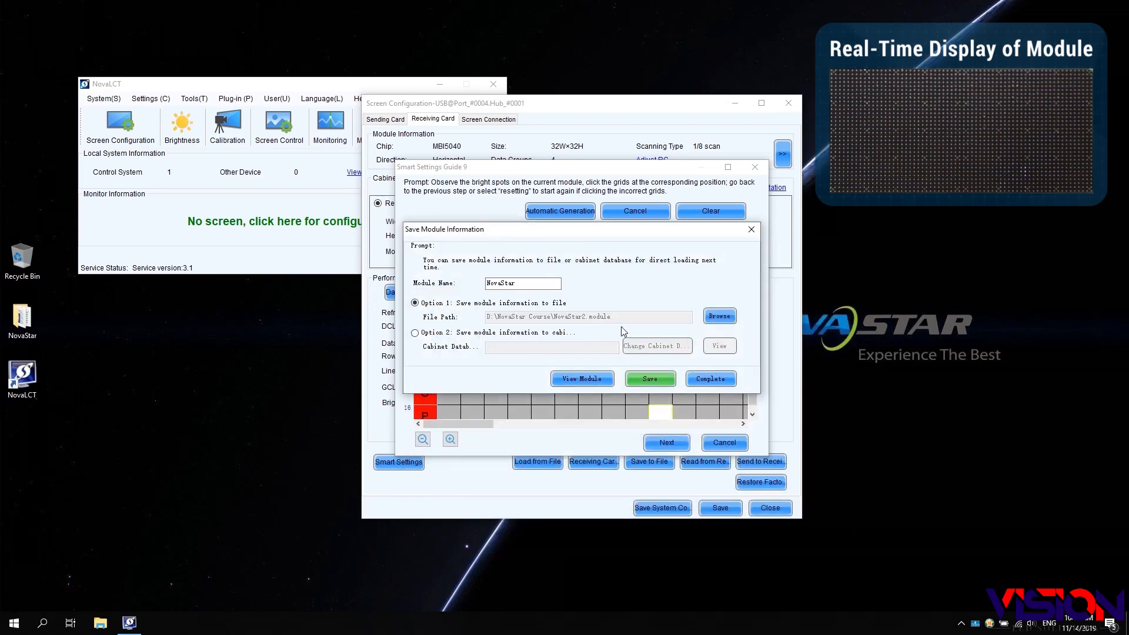
left_click(702, 379)
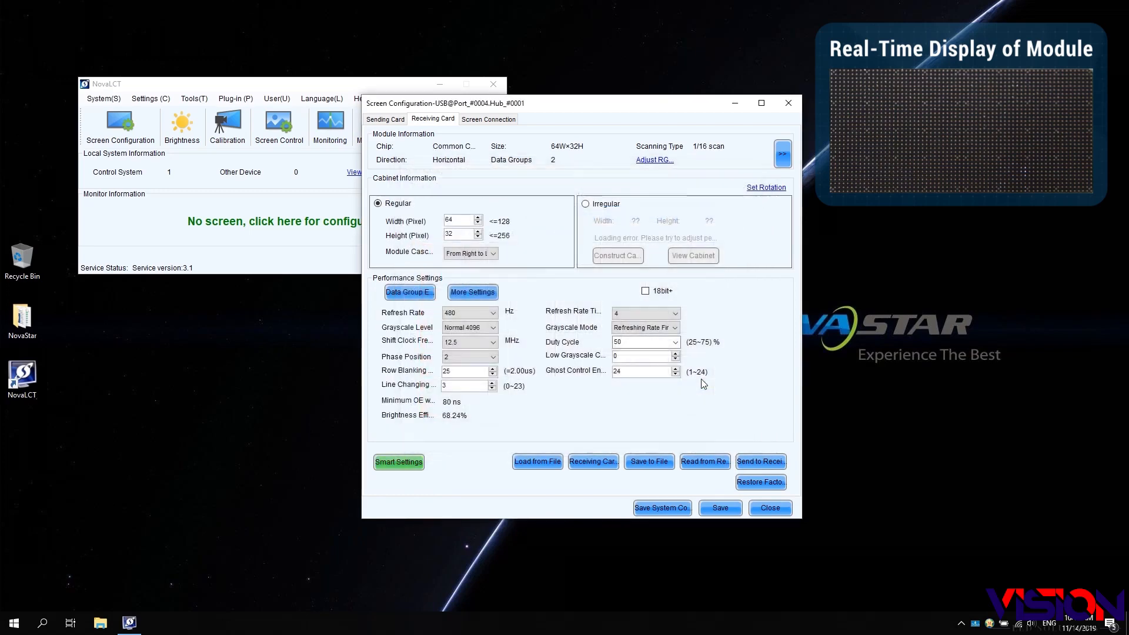